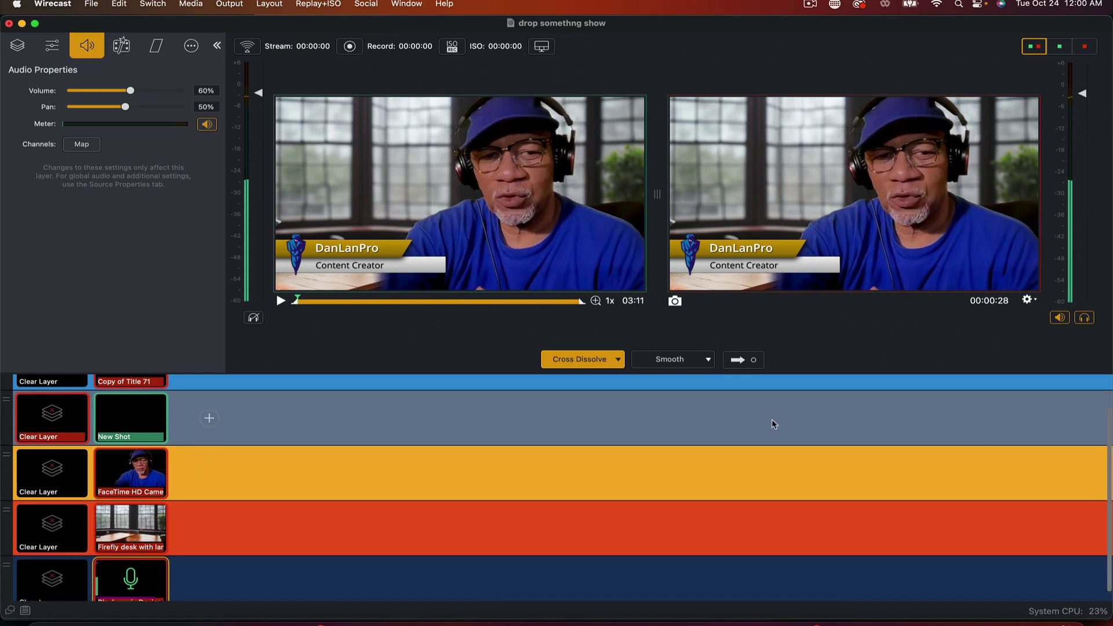
# - Expand the layer area until all five rows, including the Blackmagic Design audio row, are visible
pyautogui.scroll(2, 754, 441)
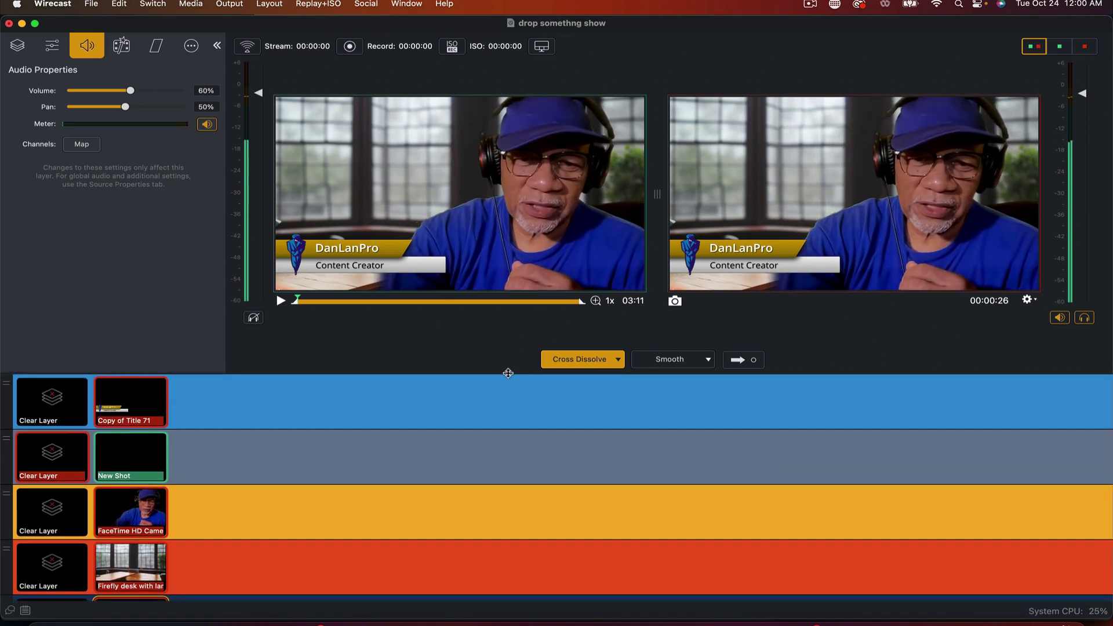
pyautogui.moveTo(508, 372); pyautogui.dragTo(518, 264)
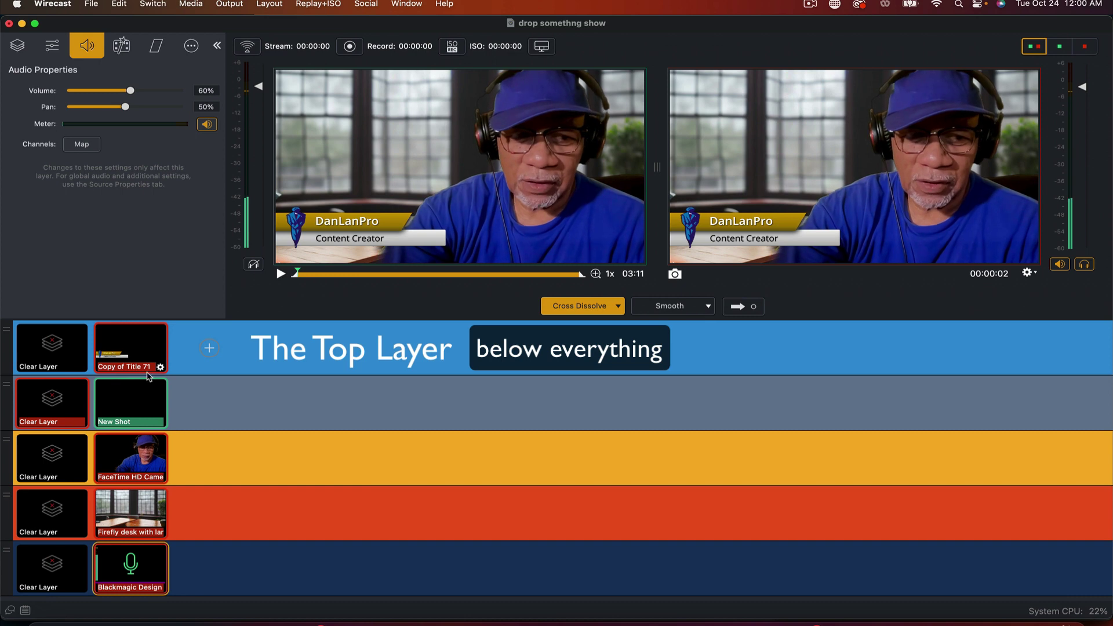
# - Hide and re-show the logo and title layers of Copy of Title 71, then select New Shot
pyautogui.click(159, 349)
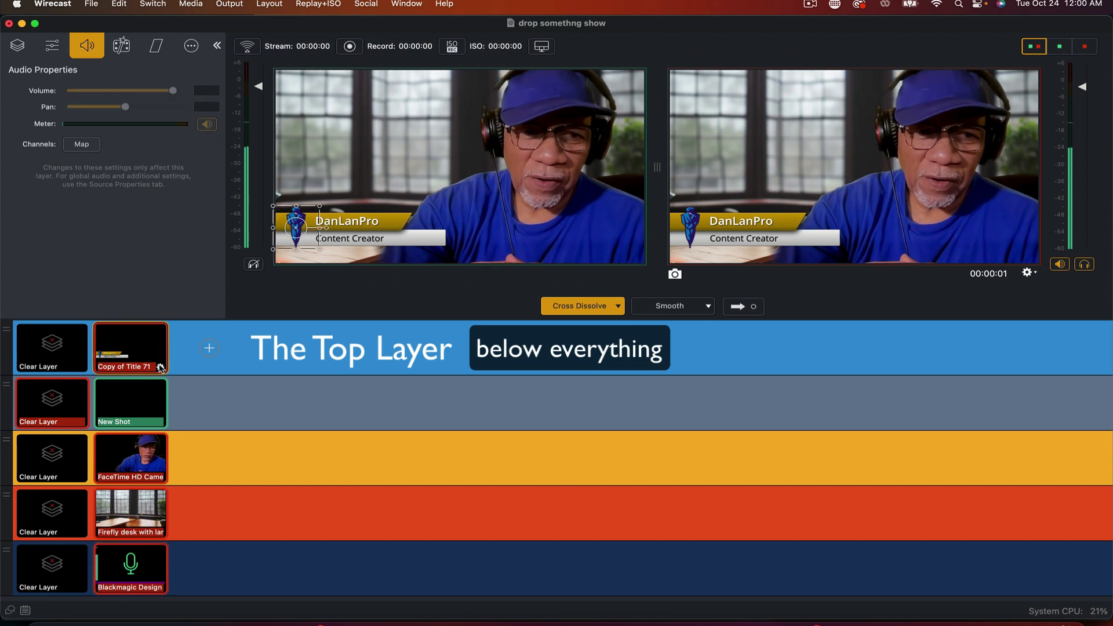
pyautogui.click(17, 42)
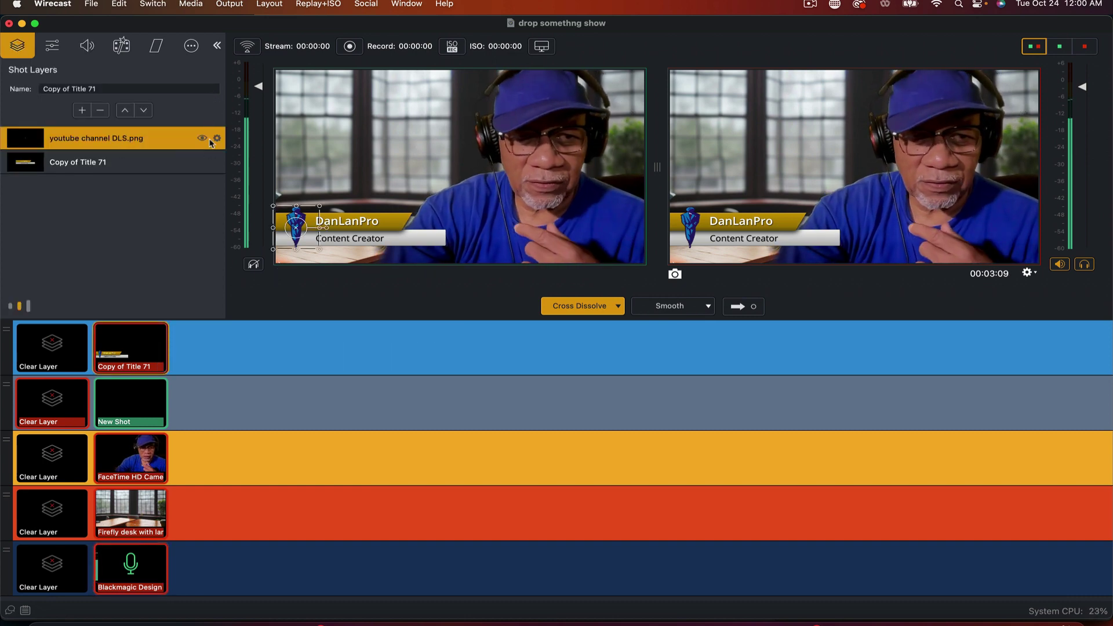
pyautogui.click(202, 139)
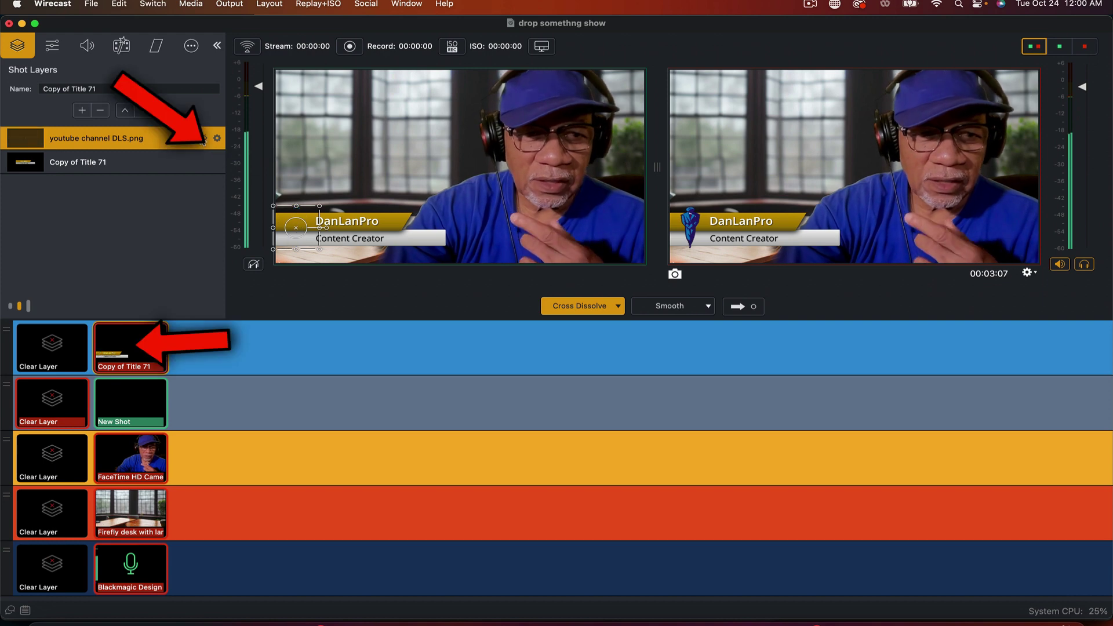
pyautogui.click(202, 163)
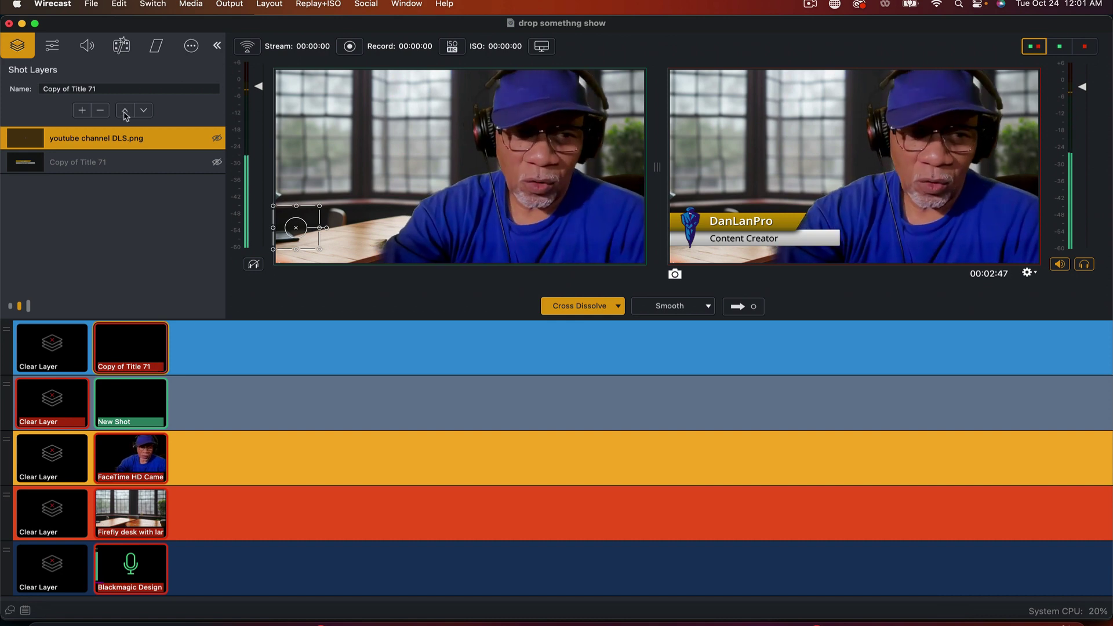
pyautogui.click(202, 138)
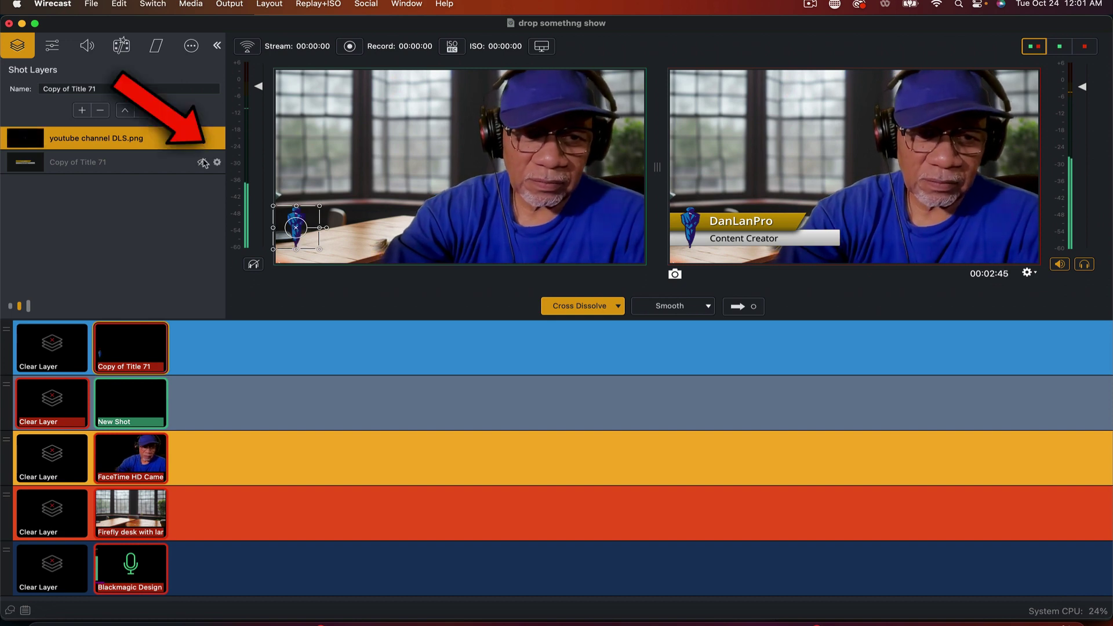
pyautogui.click(202, 163)
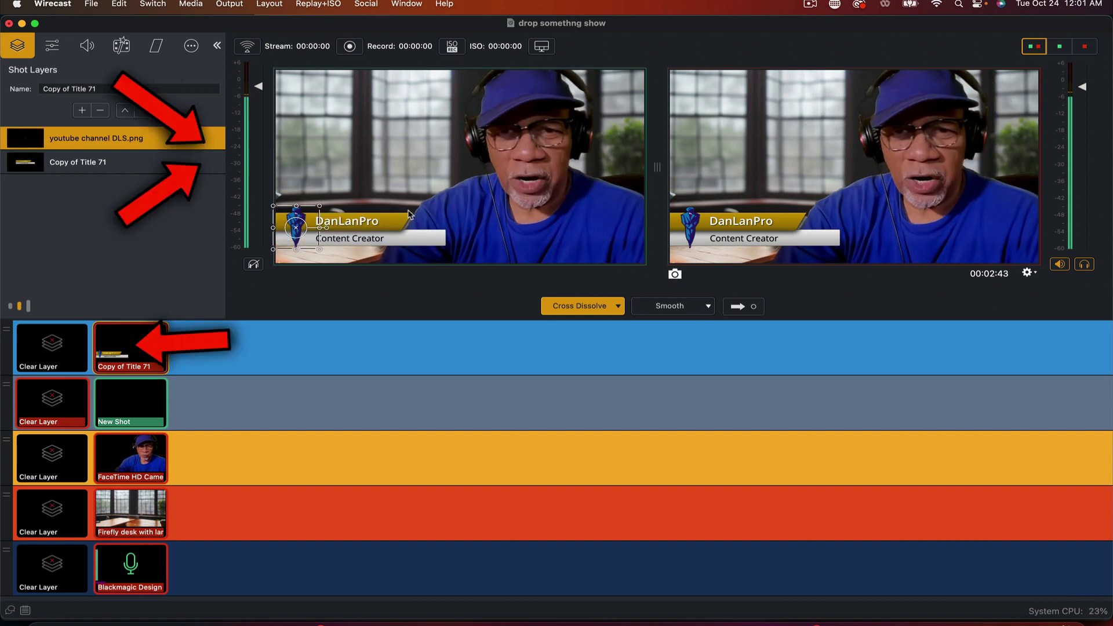
pyautogui.click(148, 411)
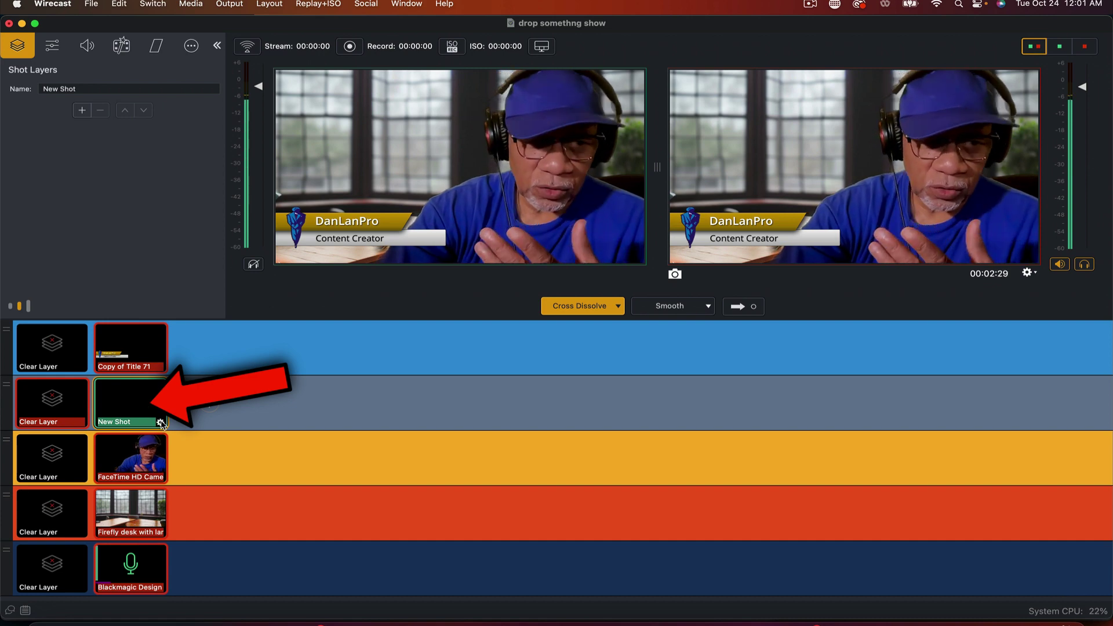
# - Download the Flowers au sunset stock image into New Shot as a layer
pyautogui.click(82, 110)
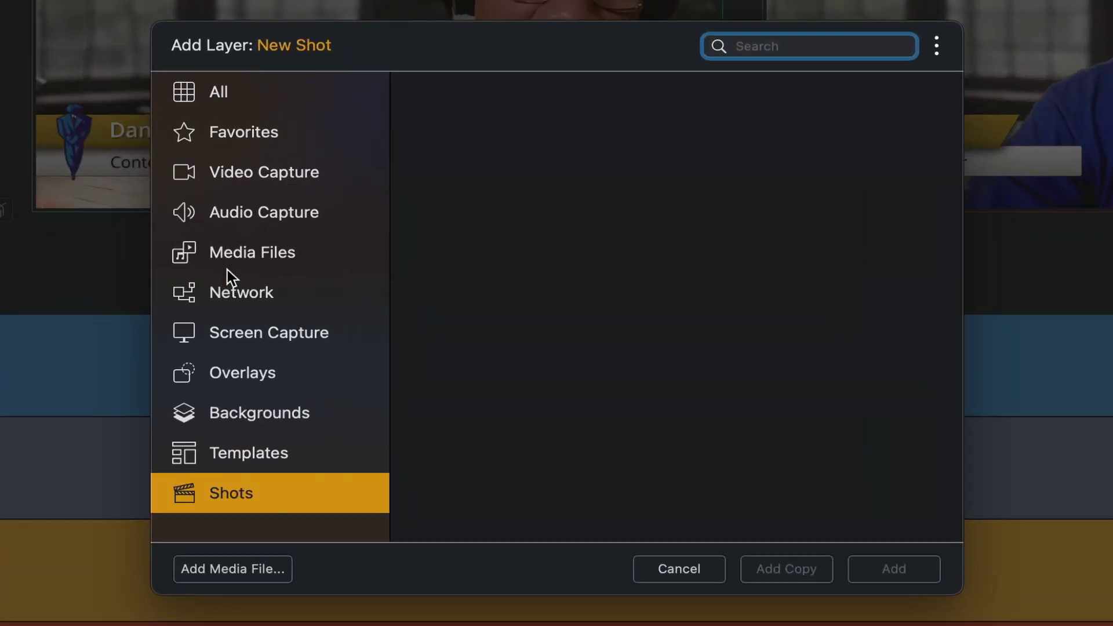
pyautogui.click(281, 254)
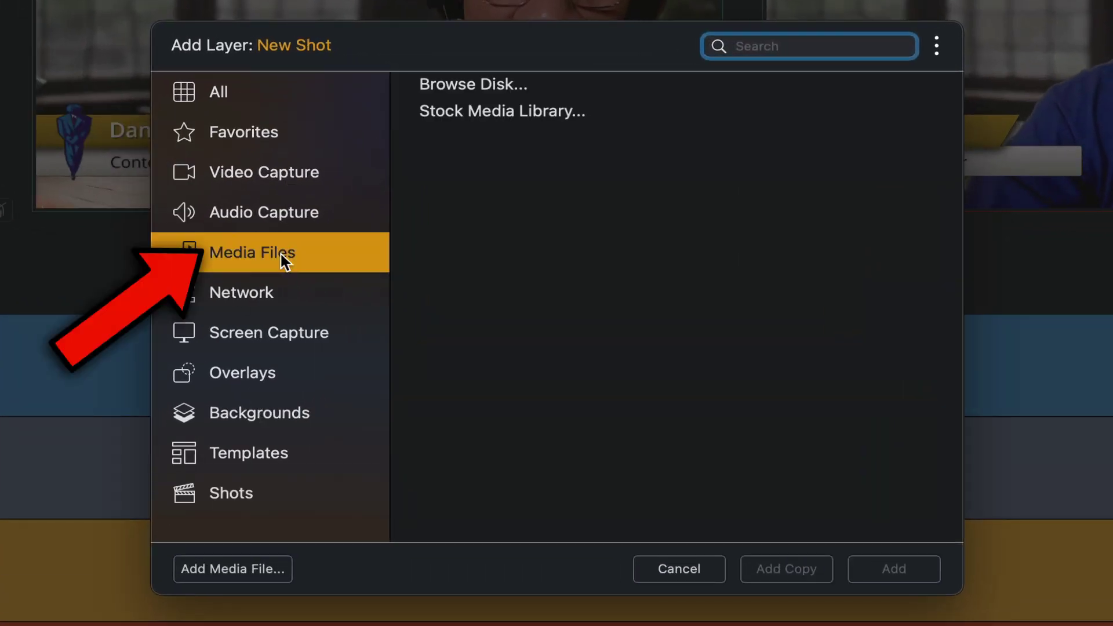
pyautogui.click(514, 114)
pyautogui.doubleClick(514, 115)
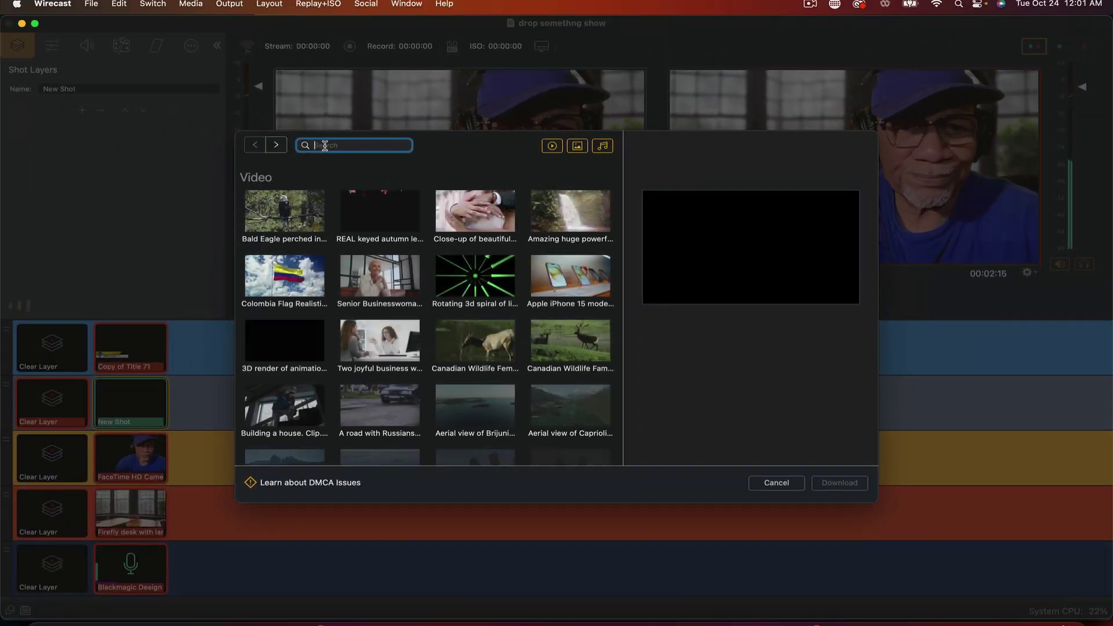
pyautogui.scroll(-15, 429, 307)
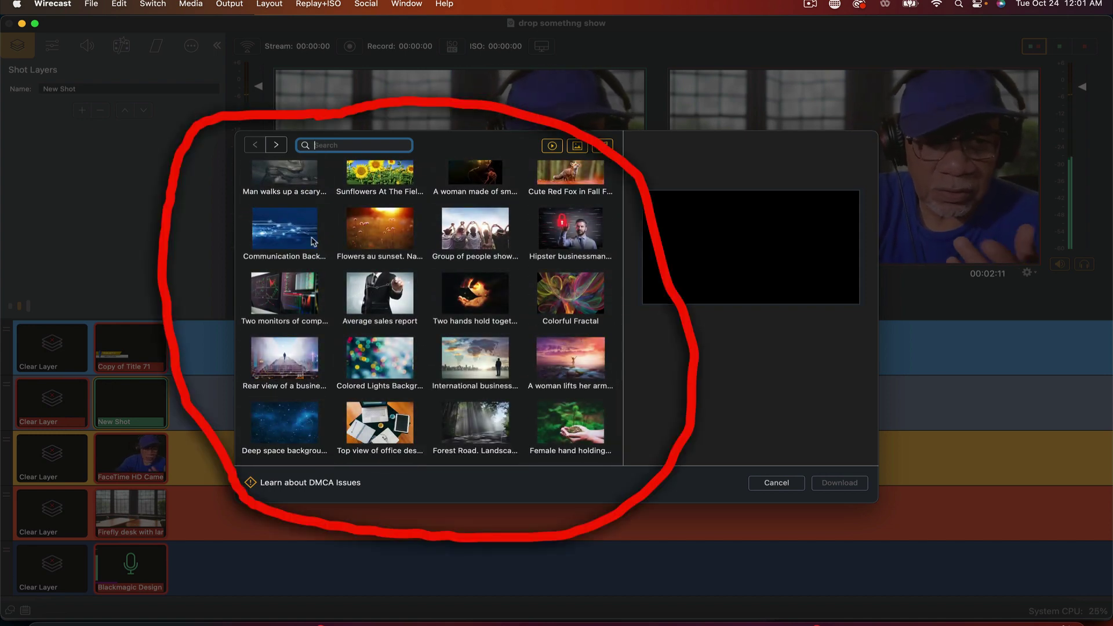
pyautogui.click(383, 232)
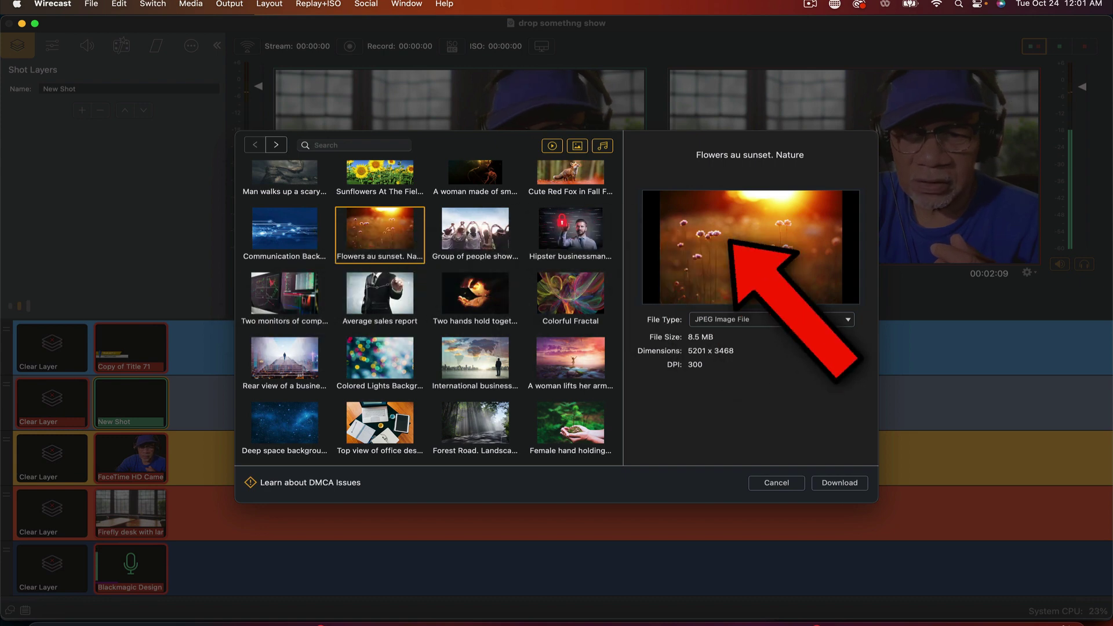
pyautogui.click(849, 483)
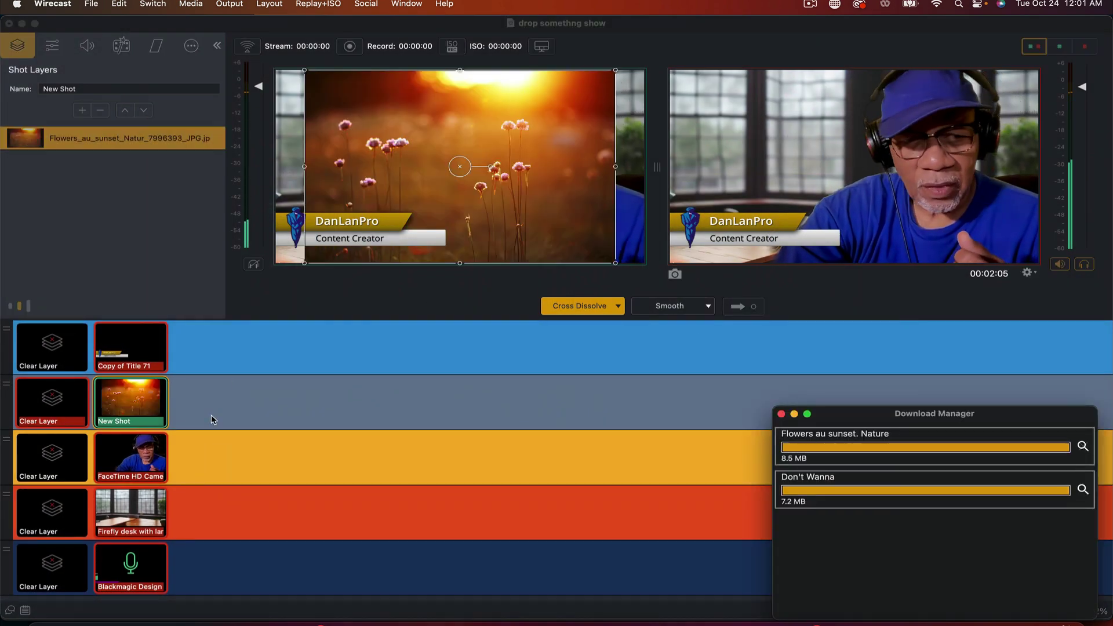
# - Scale the flower image to 2097 x 1398 and add the Top view of office desk stock image to layer 2
pyautogui.click(52, 45)
pyautogui.moveTo(100, 124); pyautogui.dragTo(142, 128)
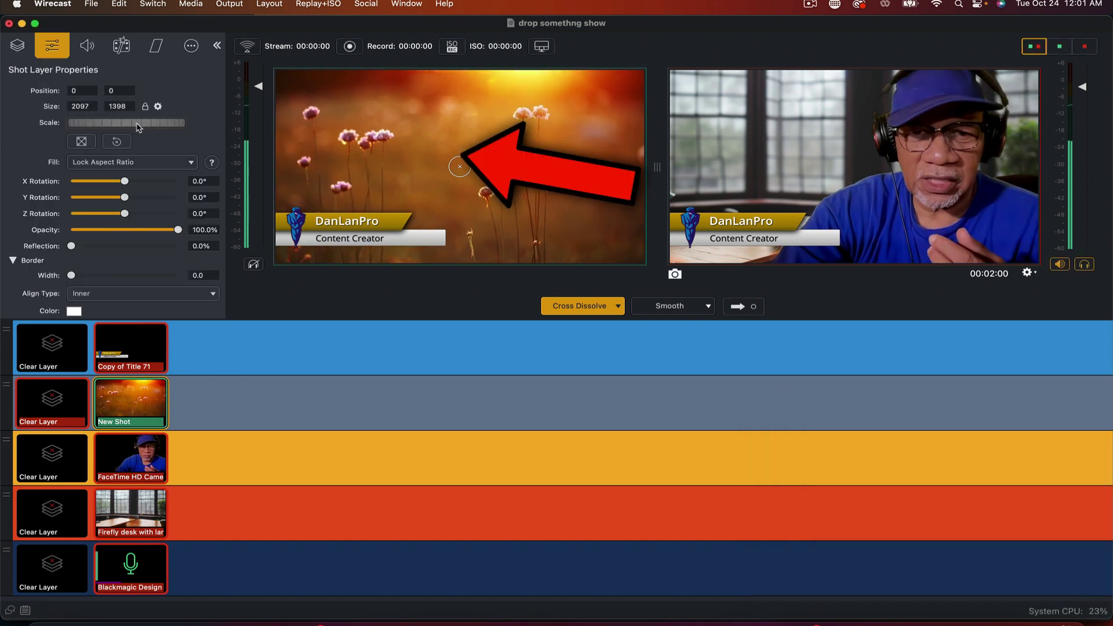
pyautogui.click(209, 403)
pyautogui.click(528, 211)
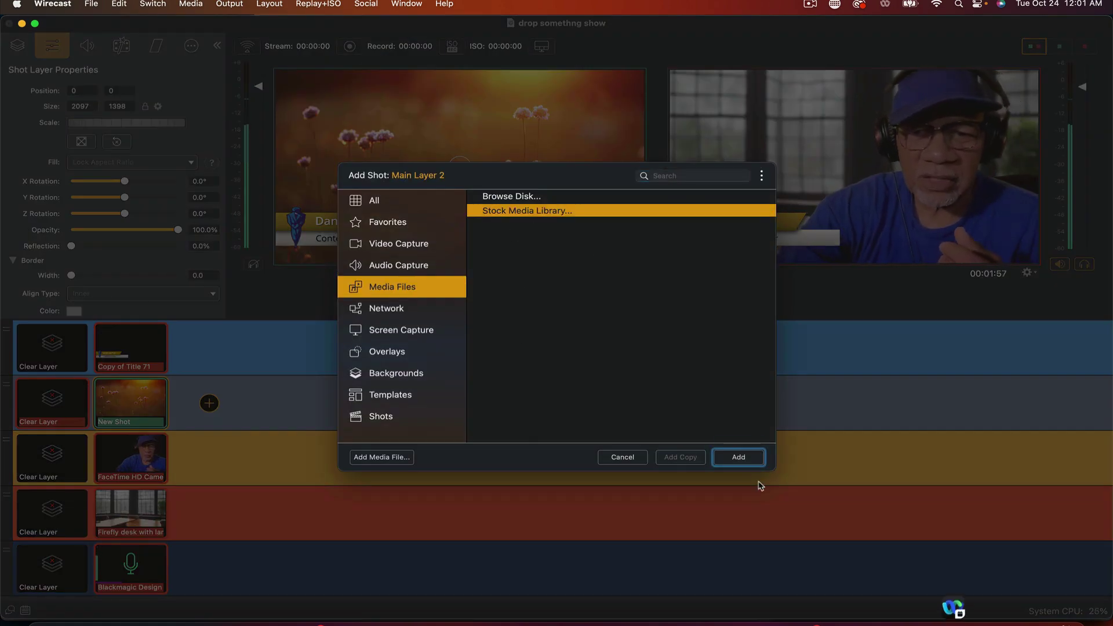
pyautogui.click(751, 459)
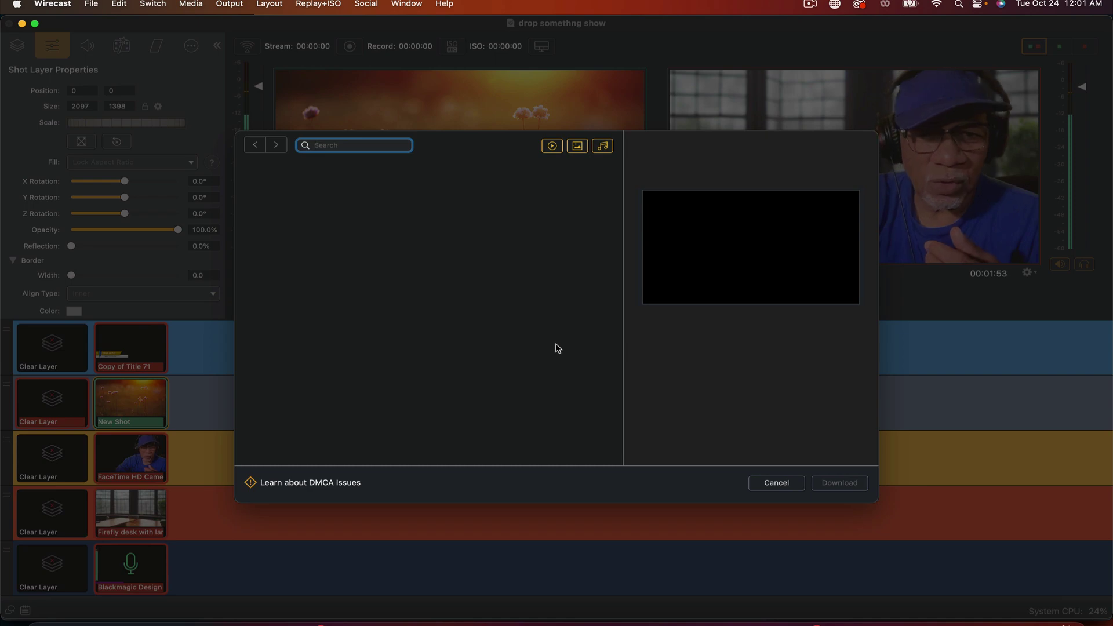
pyautogui.scroll(-10, 542, 346)
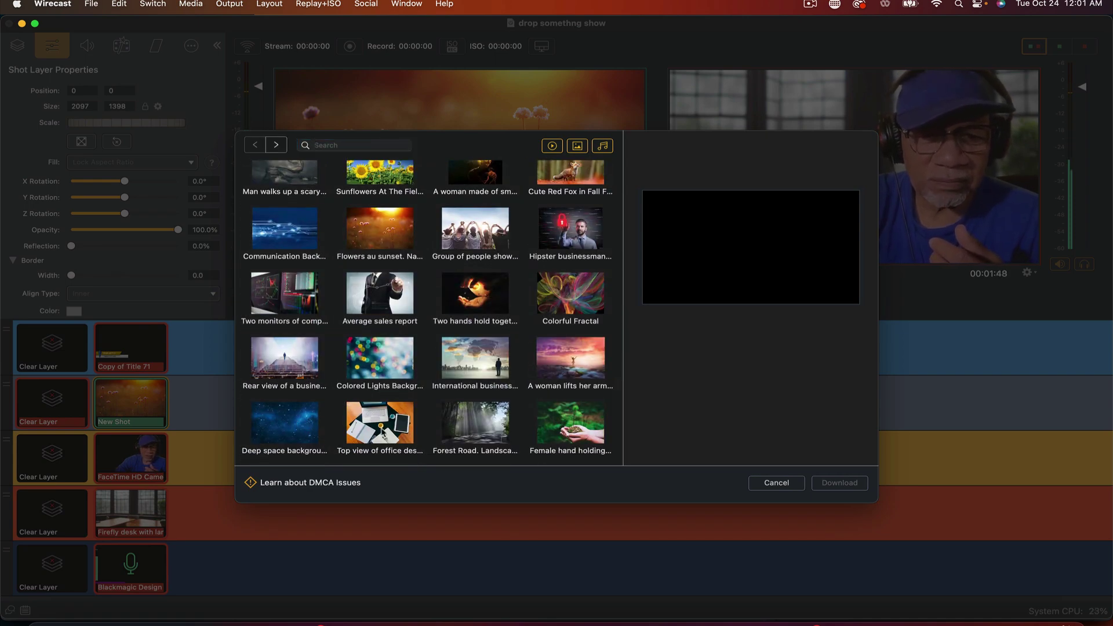
pyautogui.click(378, 427)
pyautogui.click(841, 483)
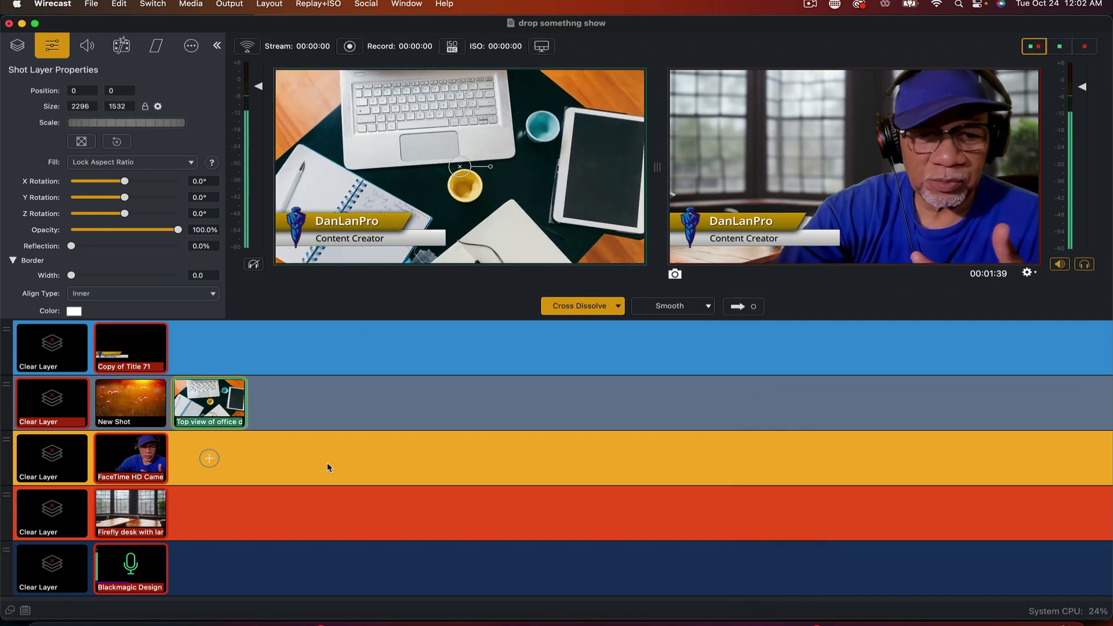
# - Download Colorful Fractal as a new layer-2 shot and scale it to 2576 x 1717
pyautogui.click(288, 403)
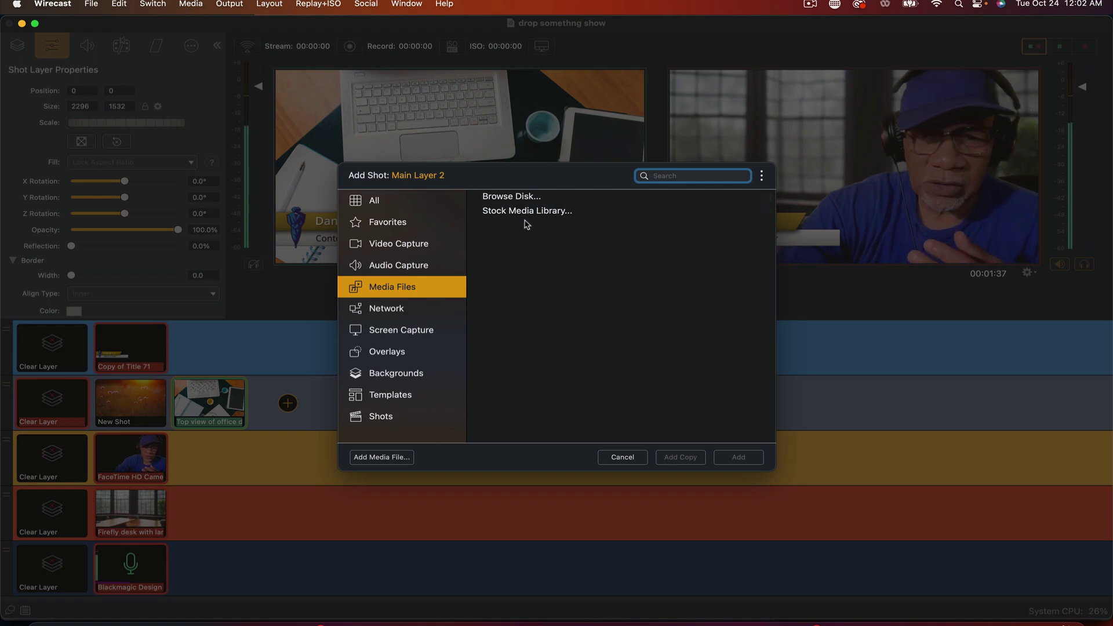
pyautogui.click(528, 212)
pyautogui.click(749, 458)
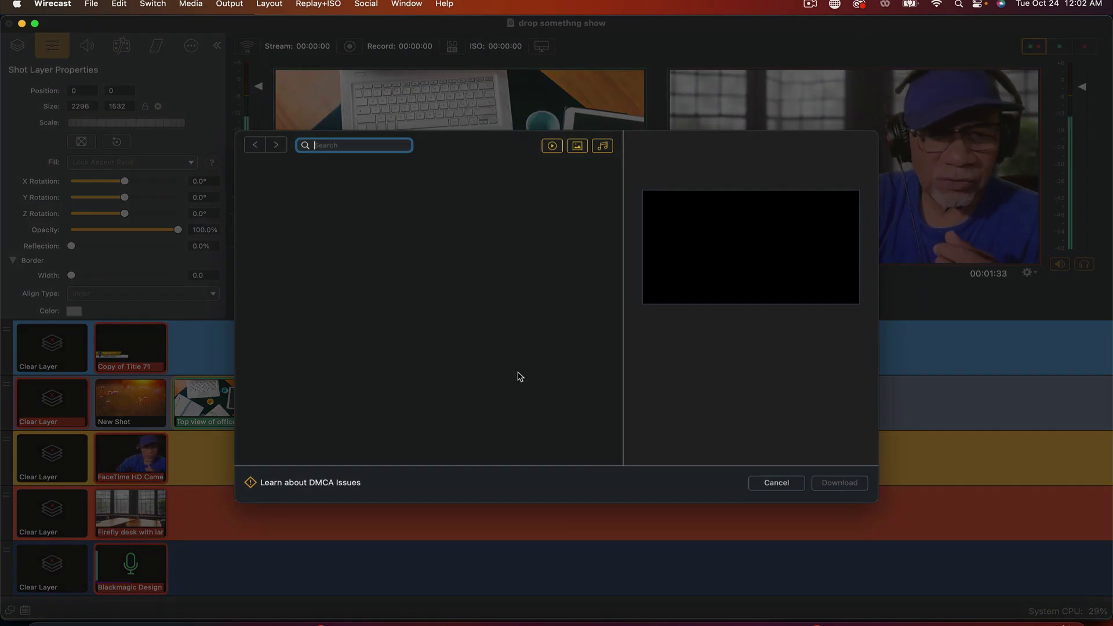
pyautogui.scroll(-15, 514, 375)
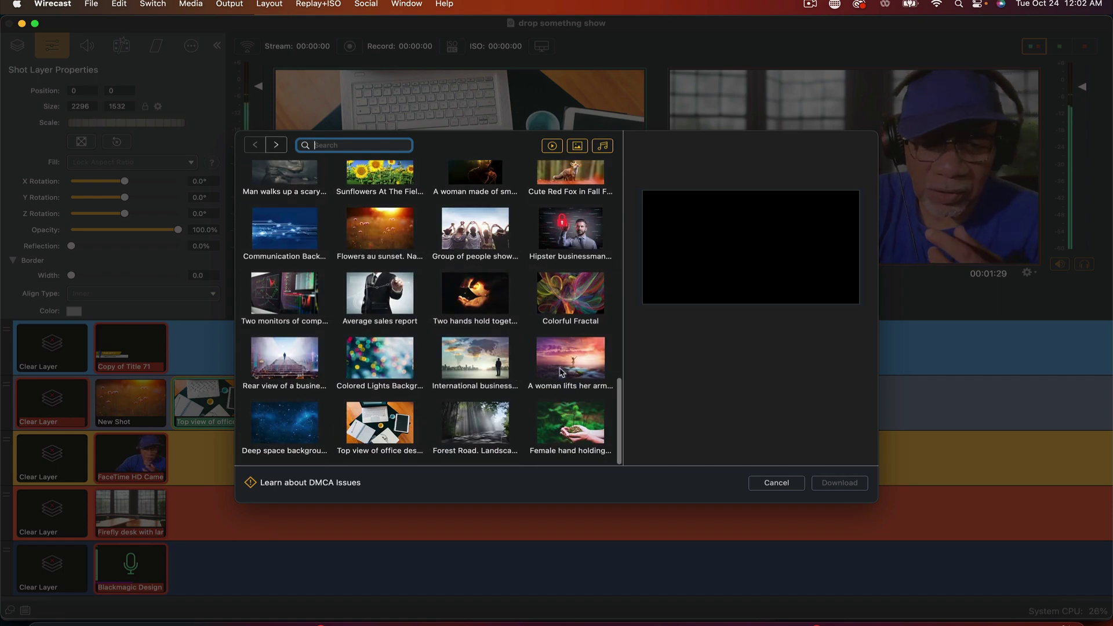
pyautogui.click(553, 287)
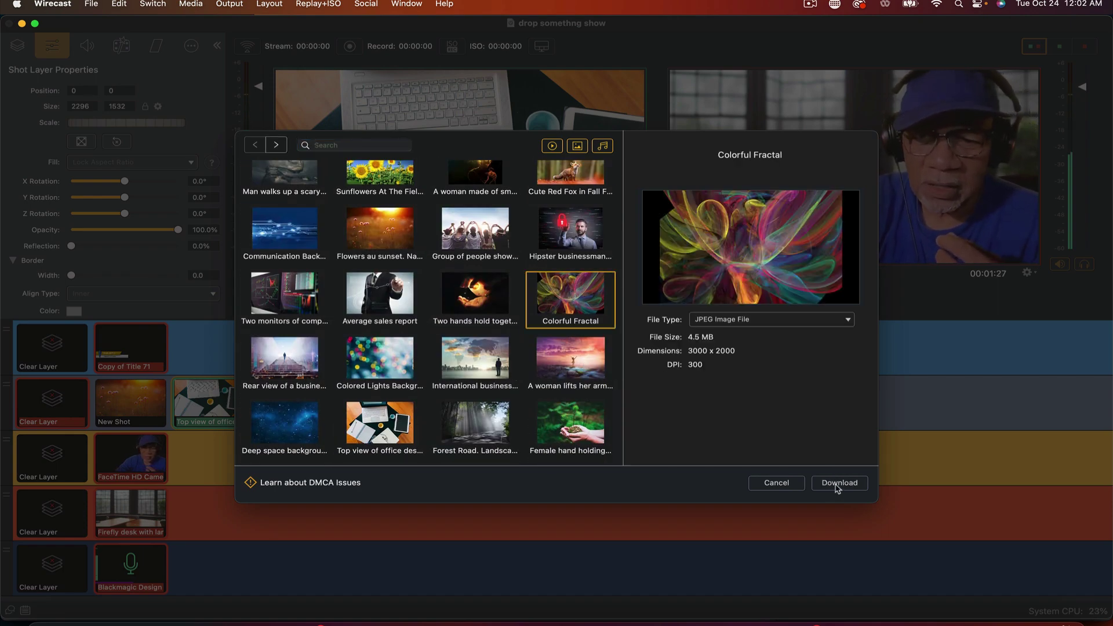
pyautogui.click(838, 485)
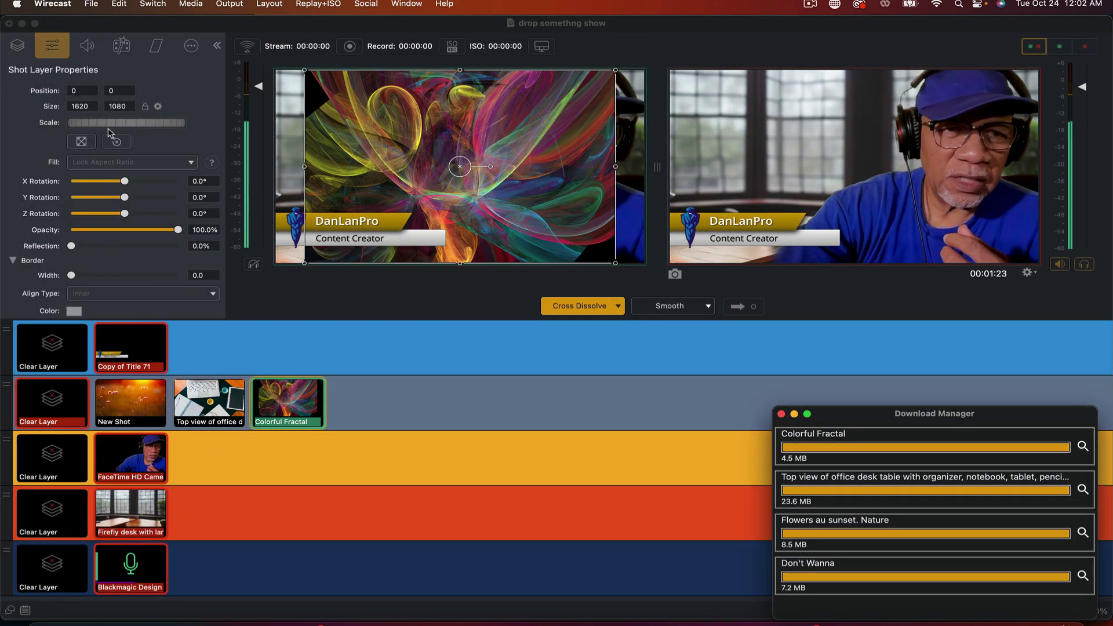
pyautogui.moveTo(117, 126); pyautogui.dragTo(150, 127)
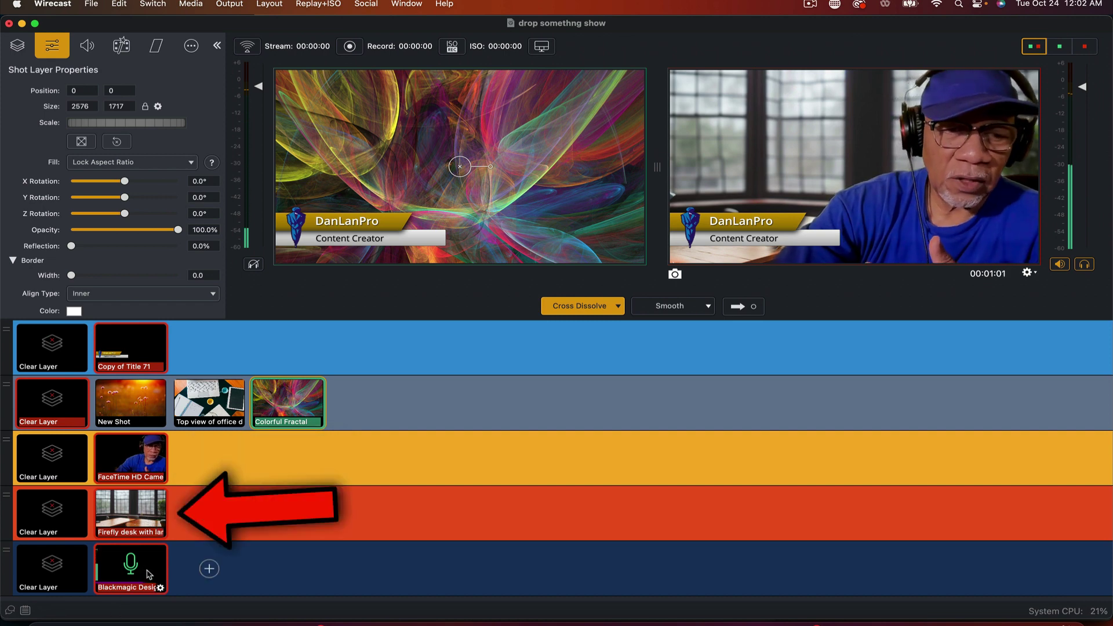
# - Show the Blackmagic Design shot's layers: the Dont_Wanna_177466_MP3.mp3 track and Blackmagic Design Audio
pyautogui.click(149, 574)
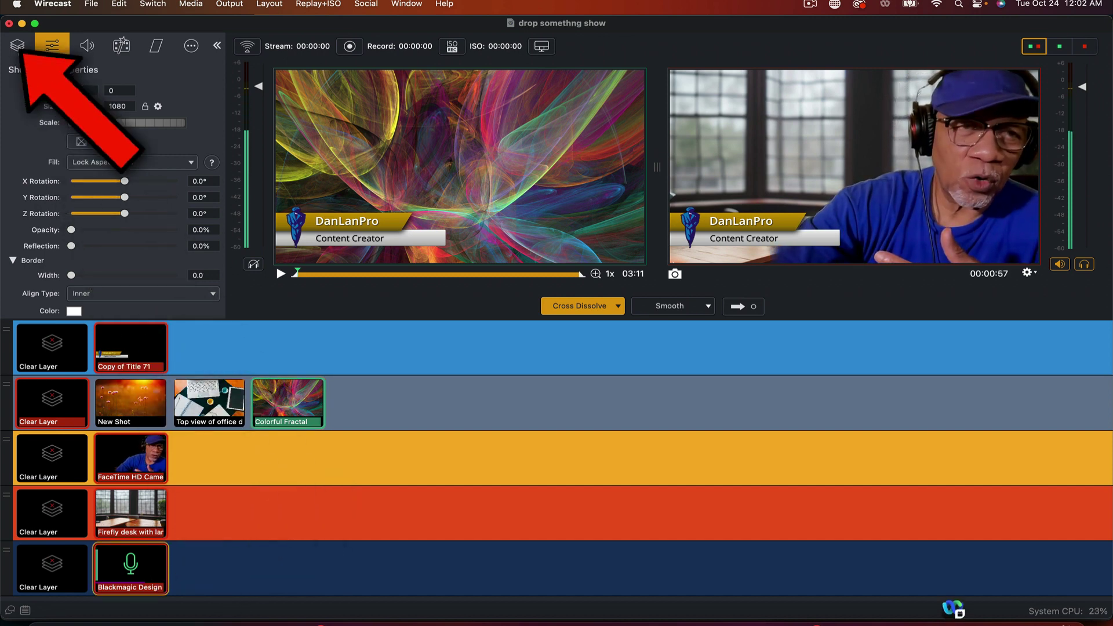
pyautogui.click(17, 45)
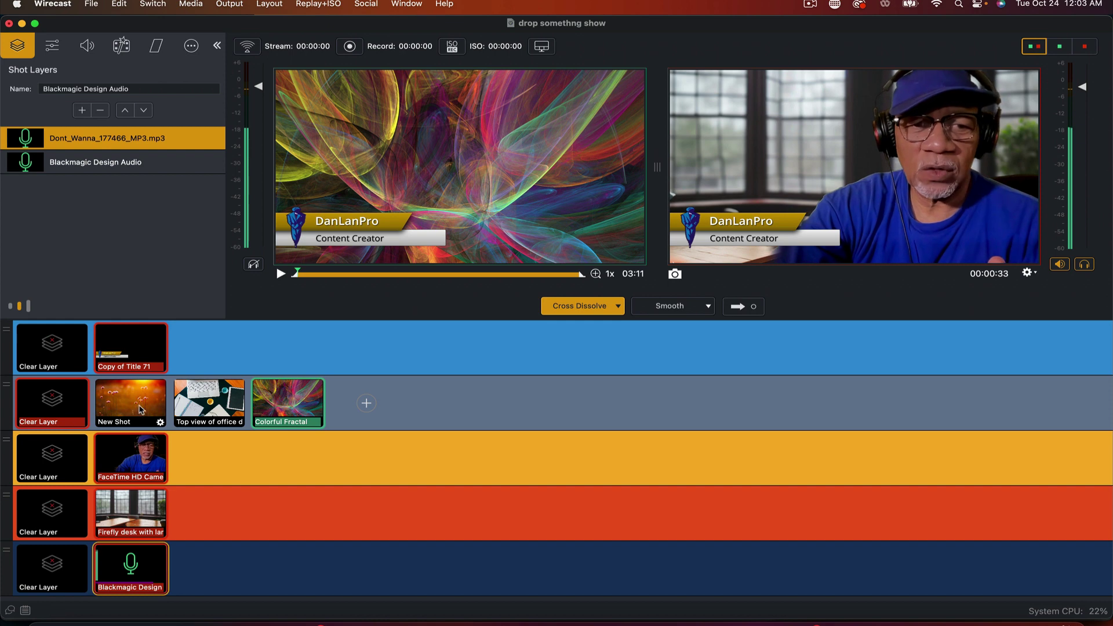
# - Take the office-desk image live, then take Clear Layer live to return to the camera feed
pyautogui.click(136, 461)
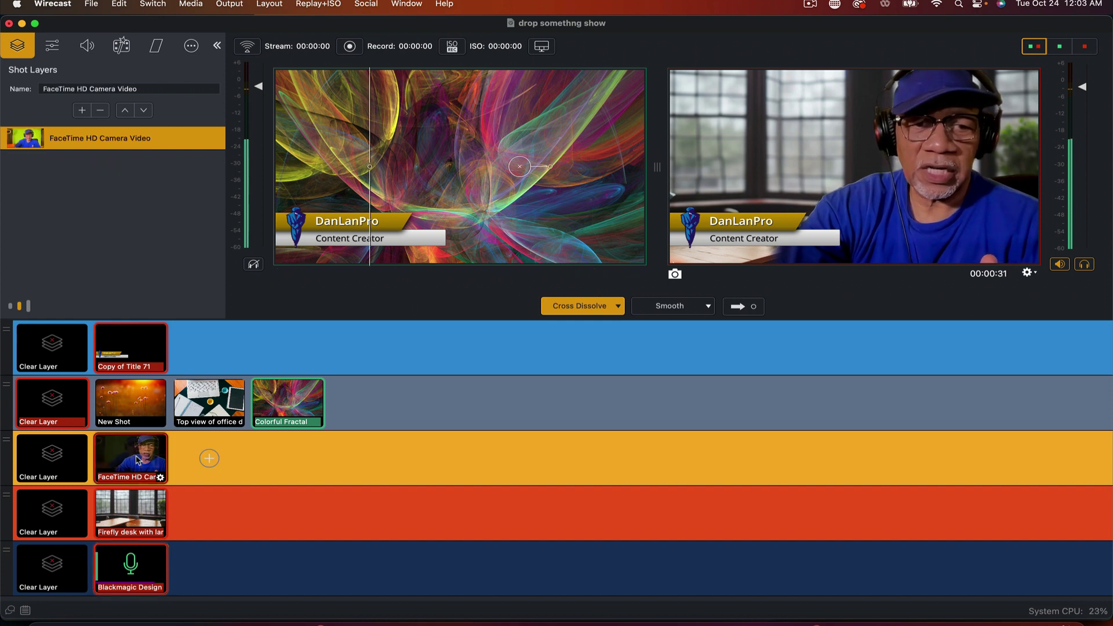
pyautogui.click(129, 401)
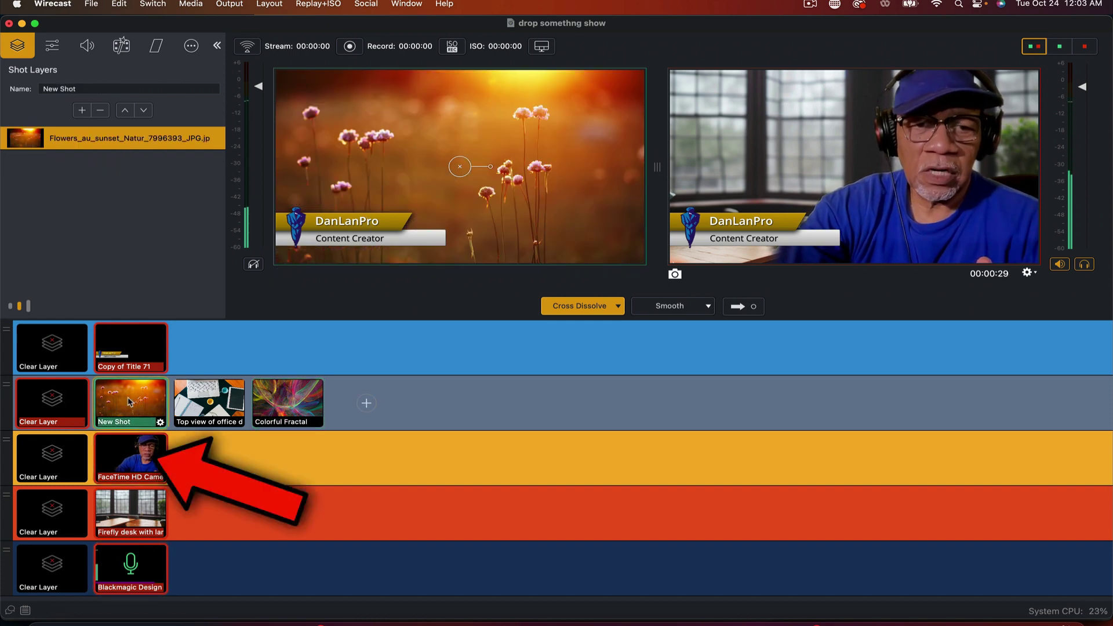
pyautogui.click(52, 400)
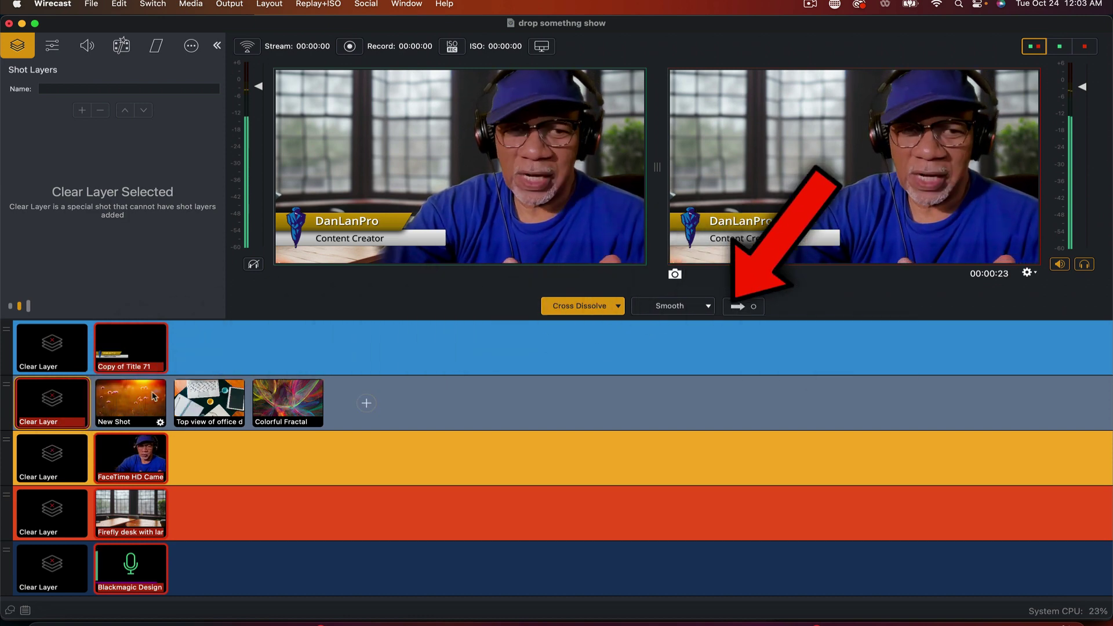
pyautogui.click(149, 405)
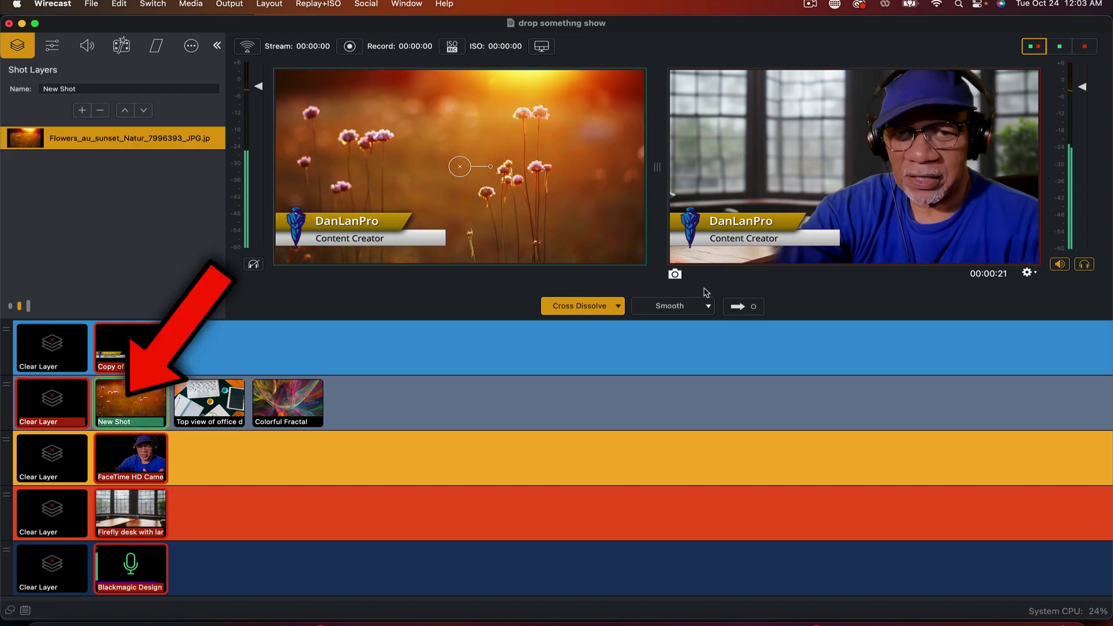
pyautogui.click(226, 404)
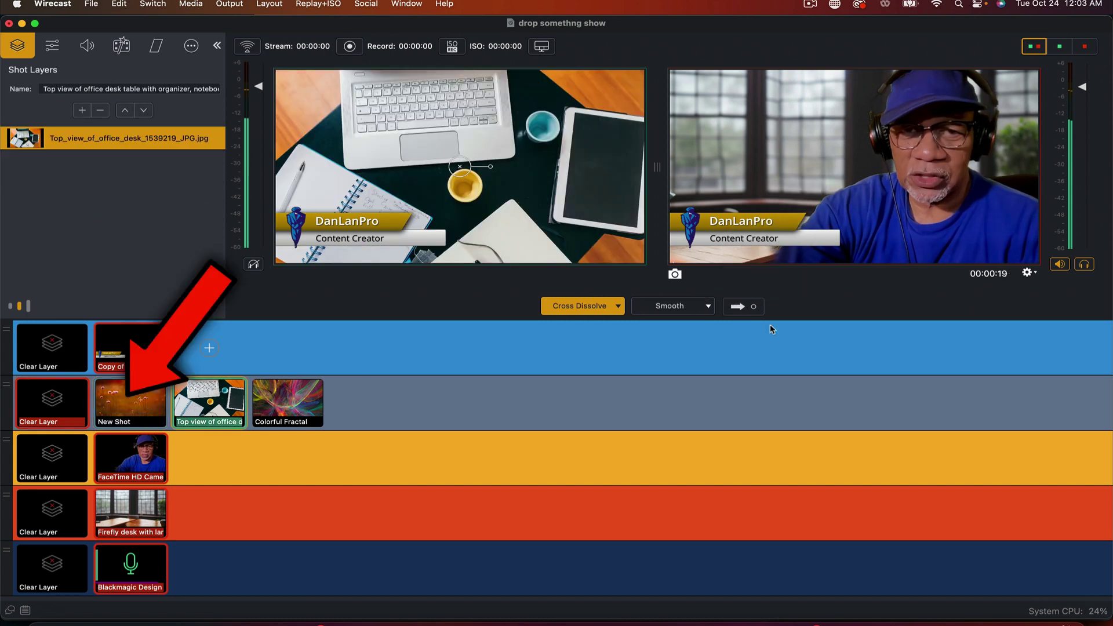
pyautogui.click(741, 307)
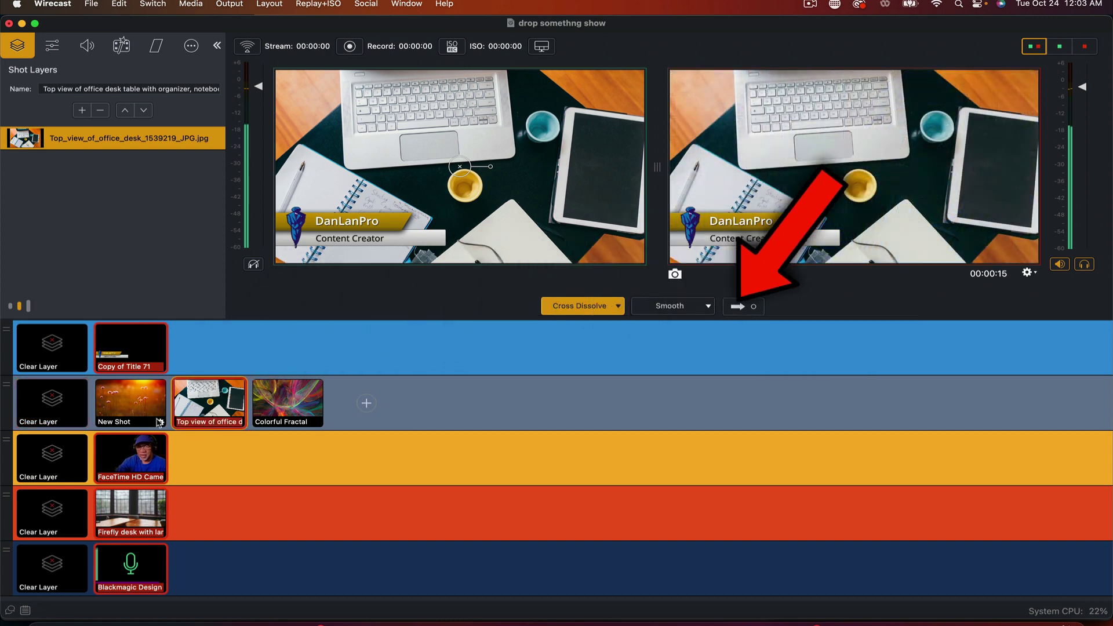
pyautogui.click(61, 408)
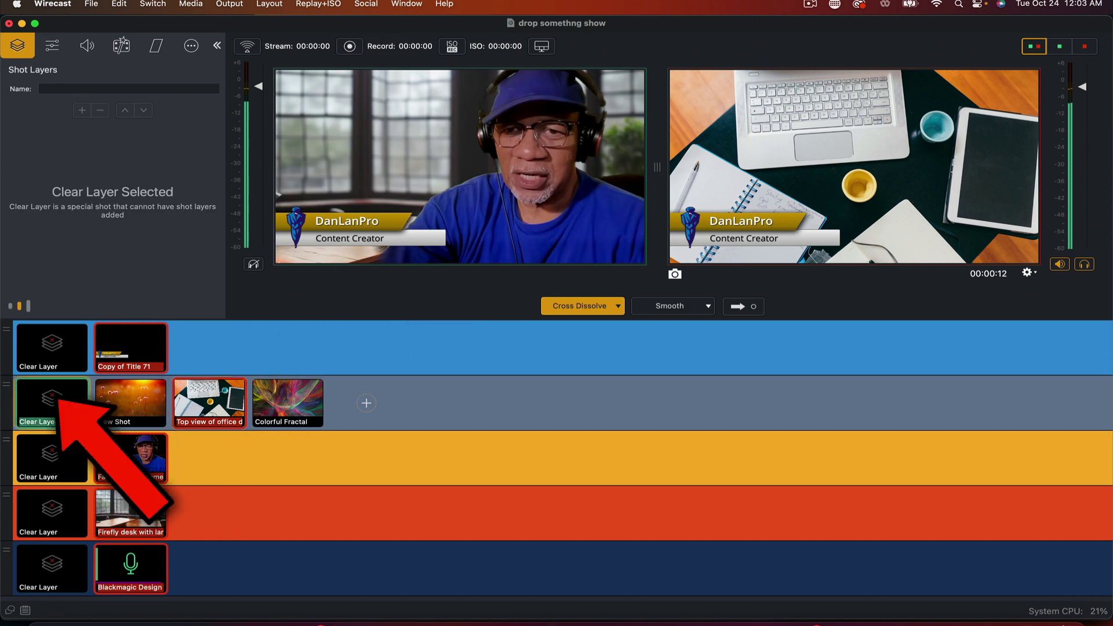
pyautogui.click(741, 307)
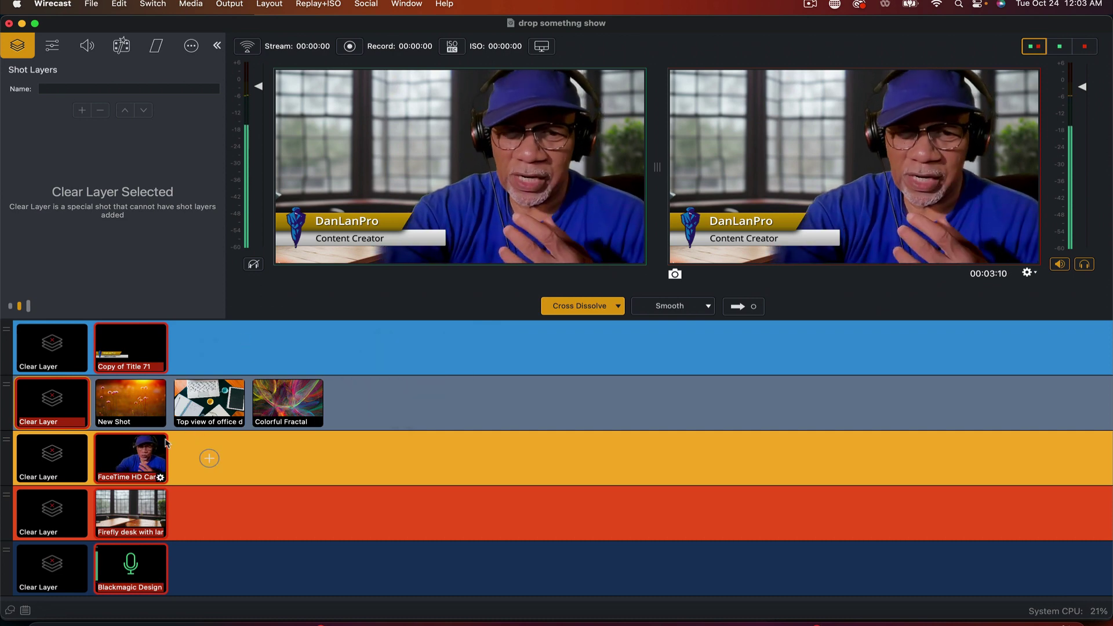
# - Take the flowers, Colorful Fractal and office-desk shots live in turn, then restore the lower-third title
pyautogui.click(131, 348)
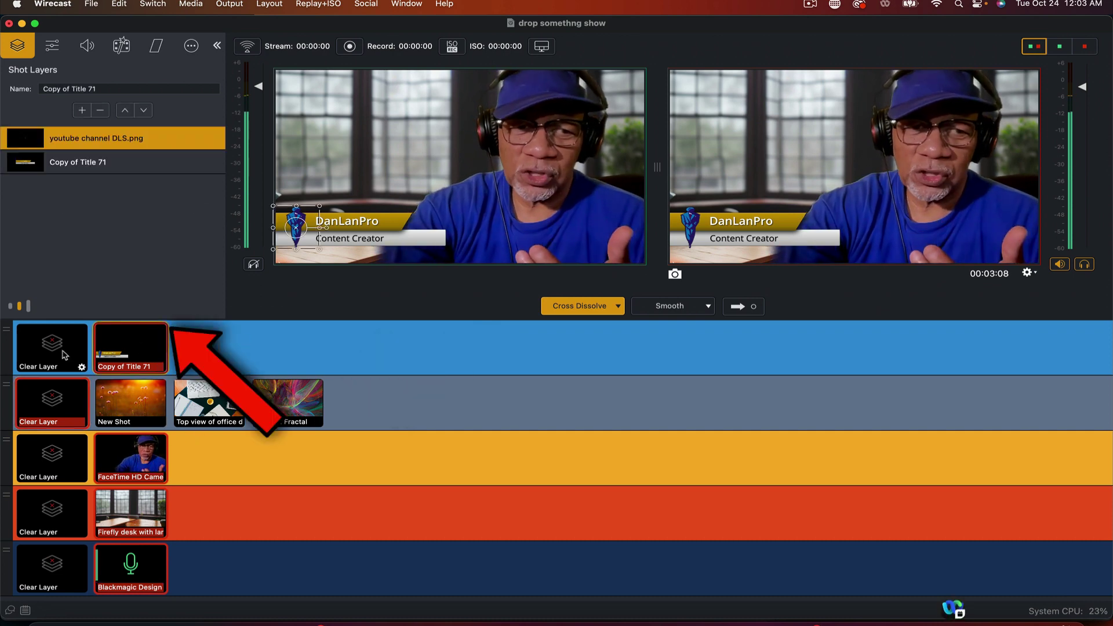
pyautogui.click(68, 355)
pyautogui.click(159, 408)
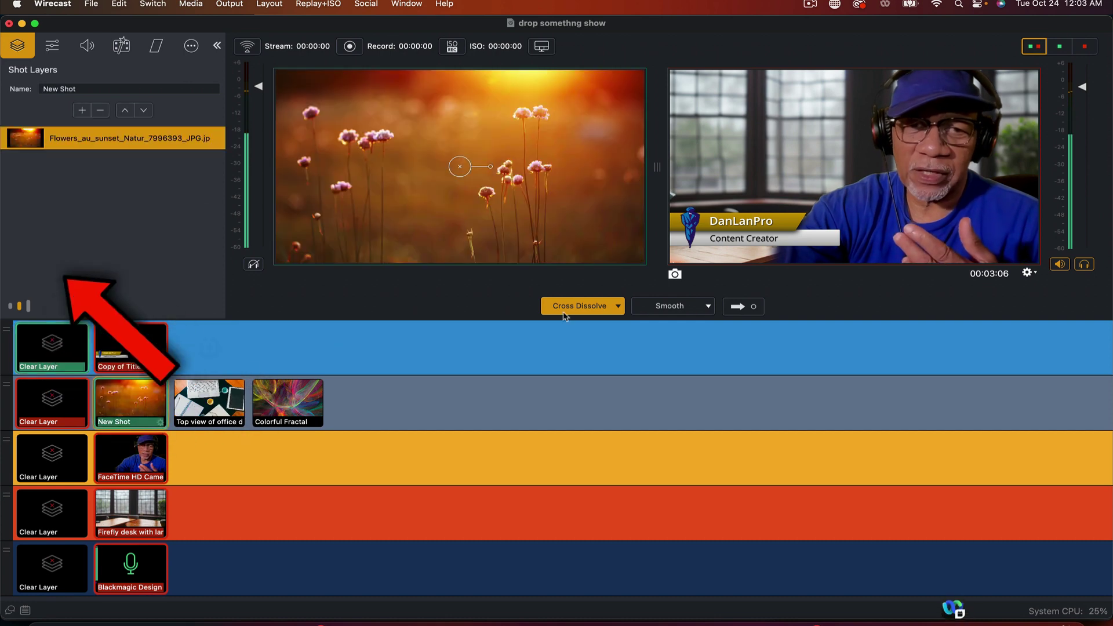
pyautogui.click(739, 308)
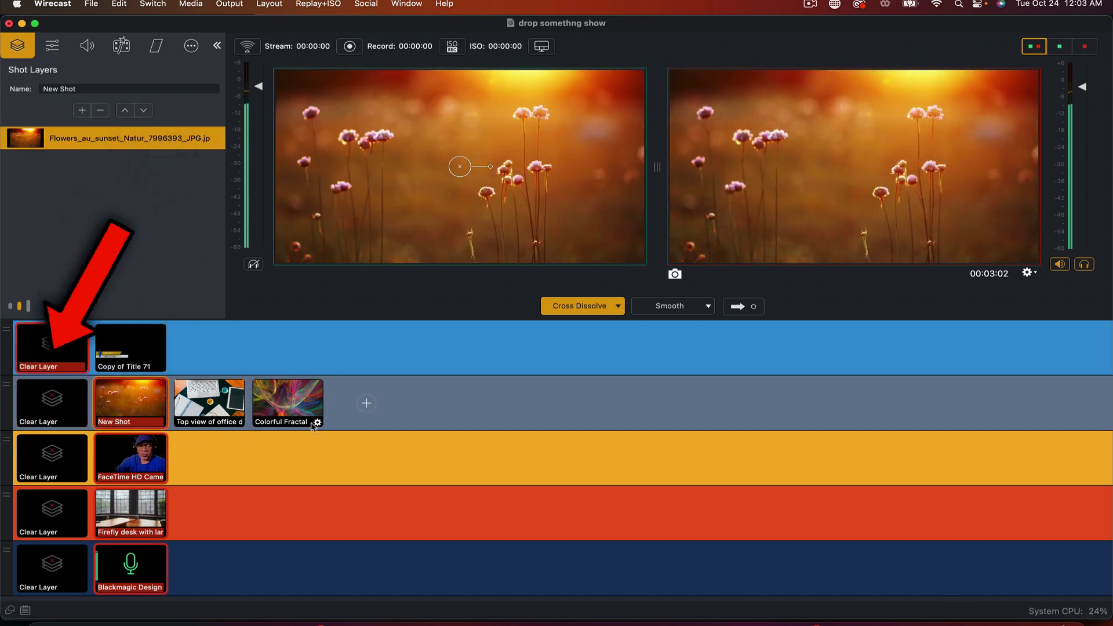
pyautogui.click(310, 413)
pyautogui.click(739, 308)
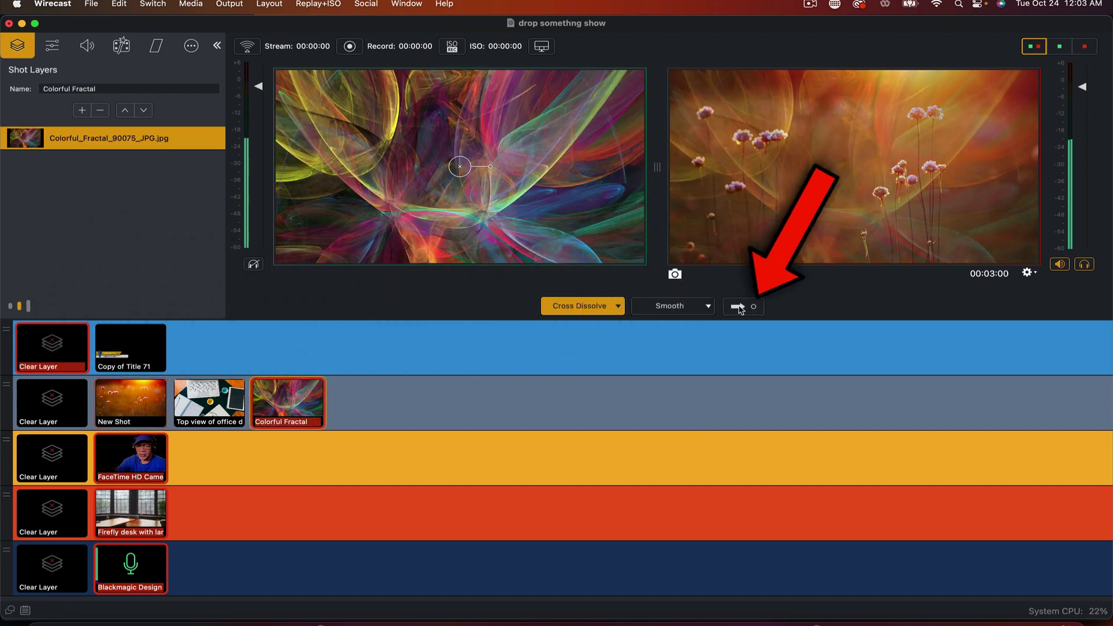
pyautogui.click(227, 403)
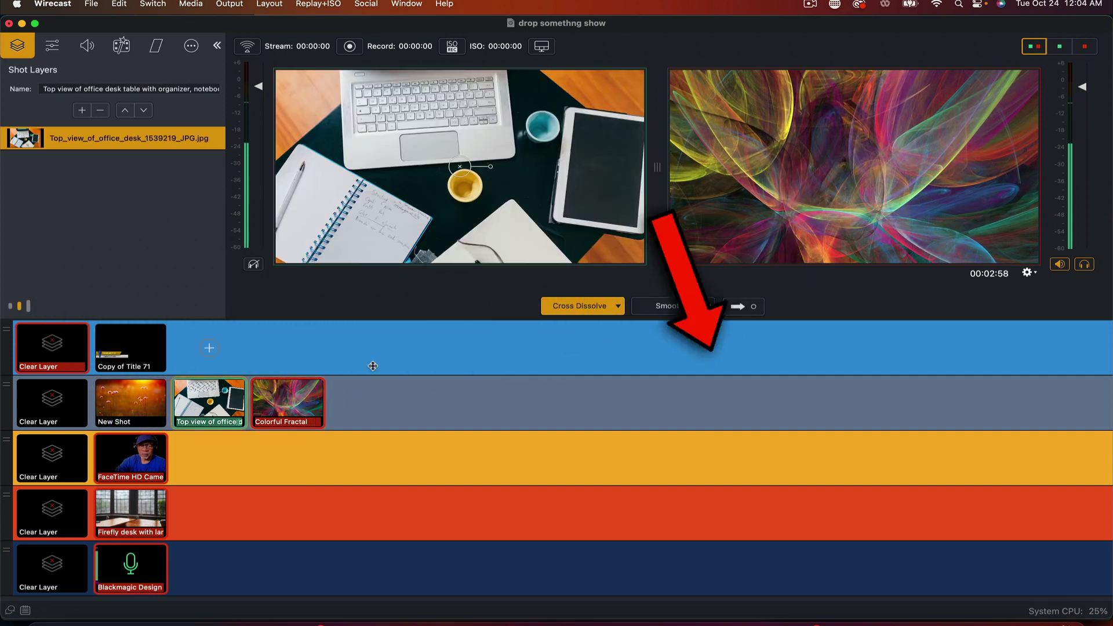
pyautogui.click(738, 306)
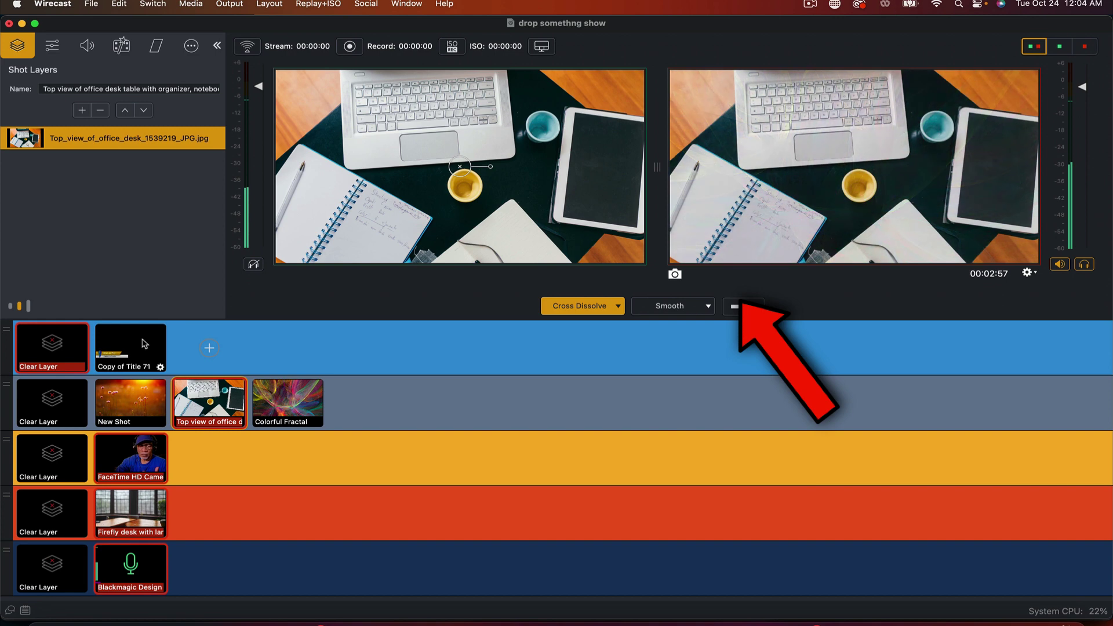
pyautogui.click(144, 344)
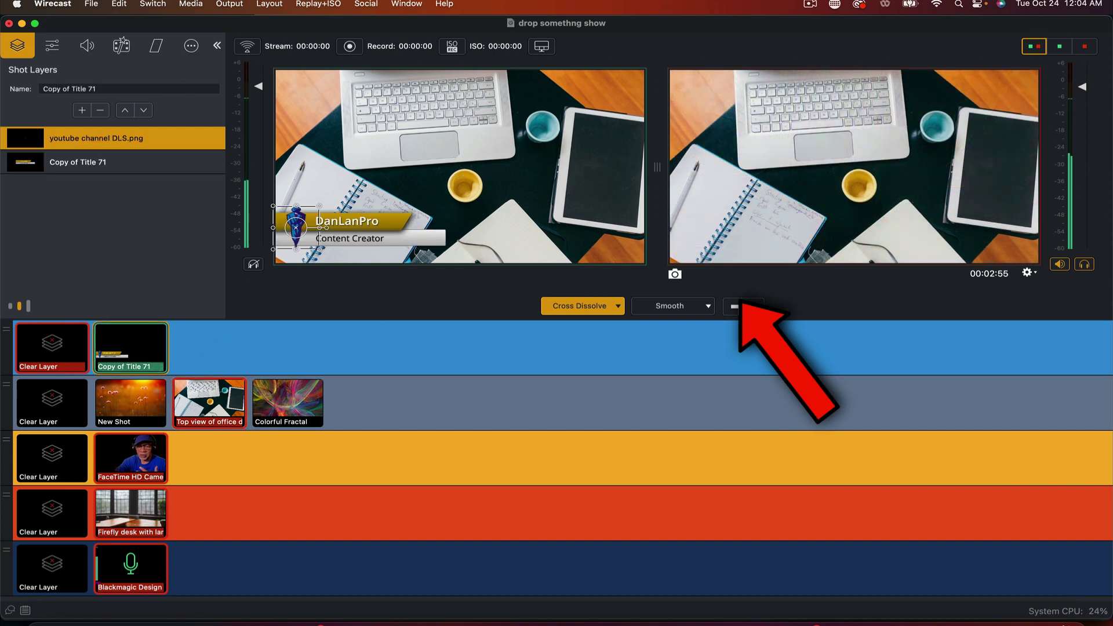
pyautogui.click(740, 306)
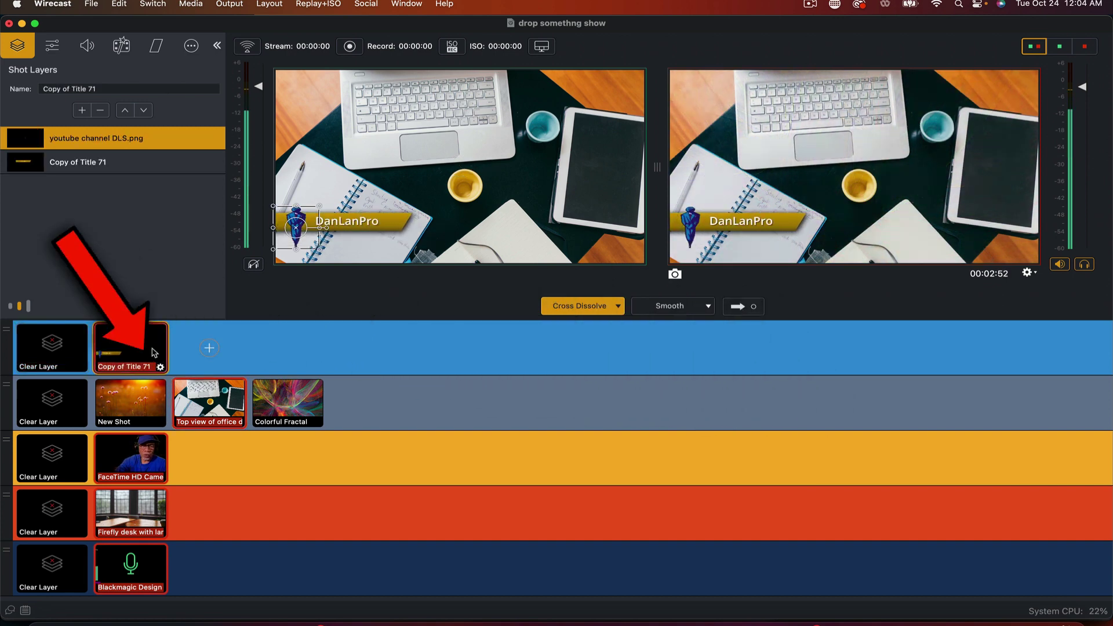
# - Take Clear Layer live on the graphics layer and select the Firefly desk background shot
pyautogui.click(139, 461)
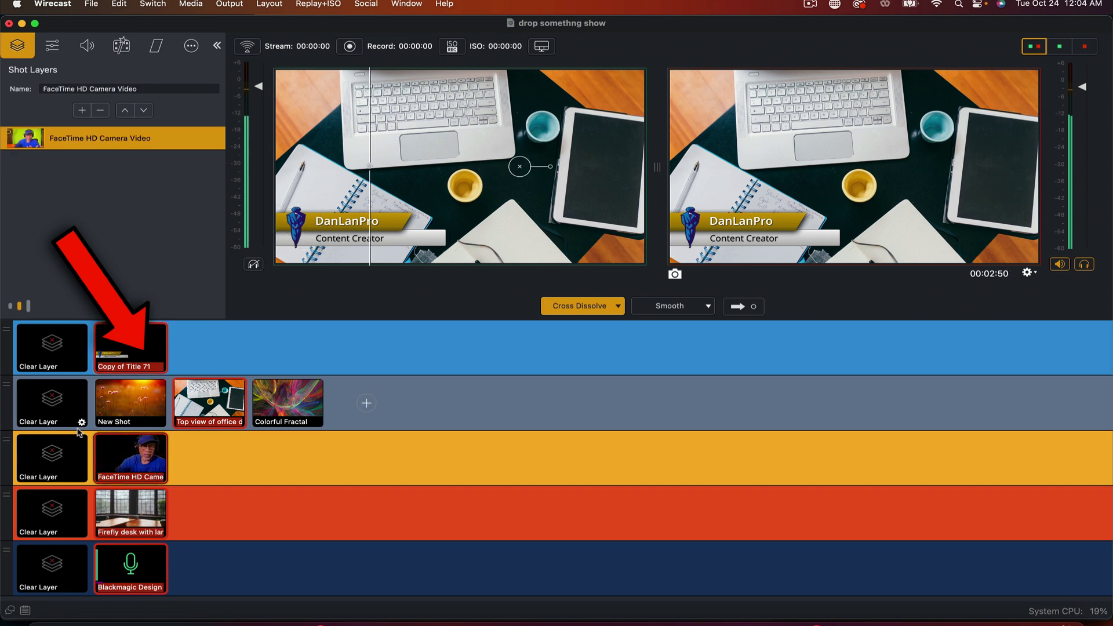
pyautogui.click(74, 416)
pyautogui.click(738, 307)
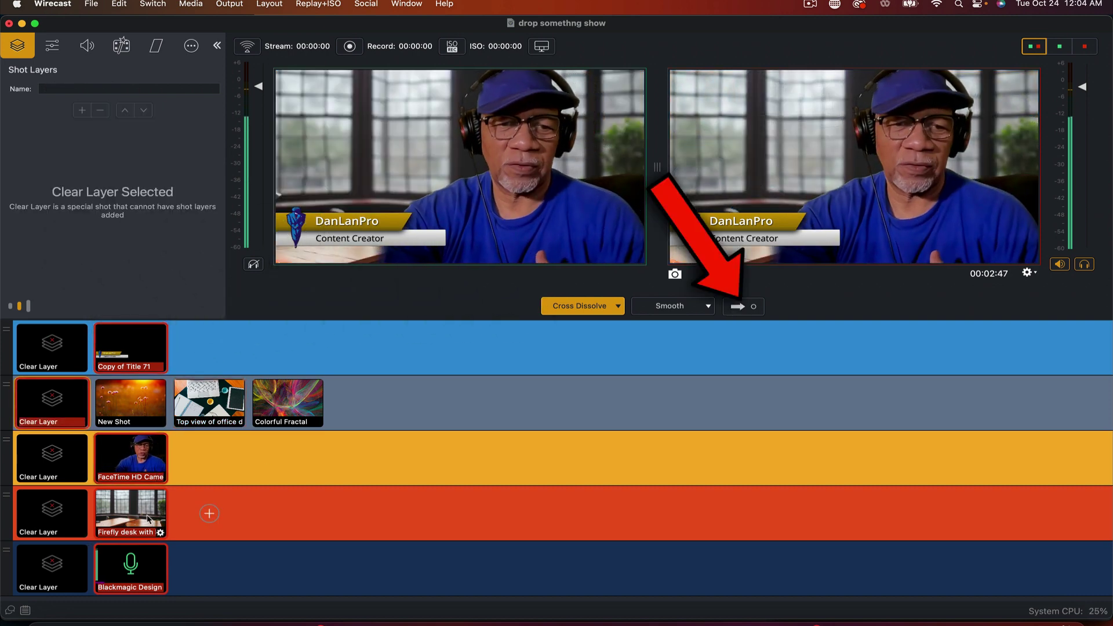
pyautogui.click(149, 516)
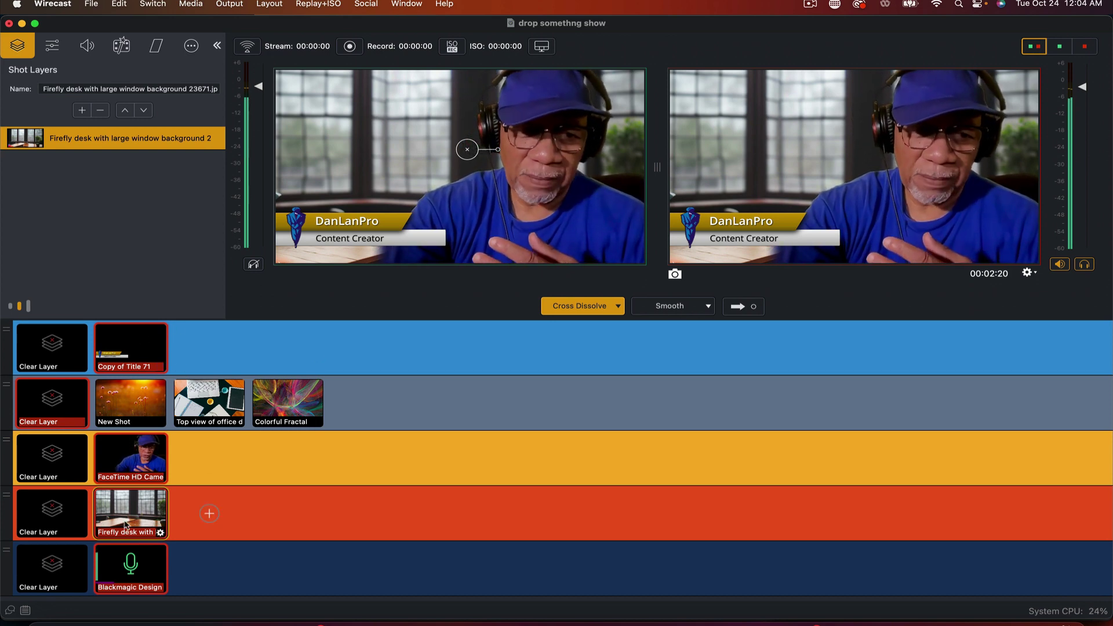
# - Set the first transition slot to Flip Over and the second to Fly Over
pyautogui.click(619, 308)
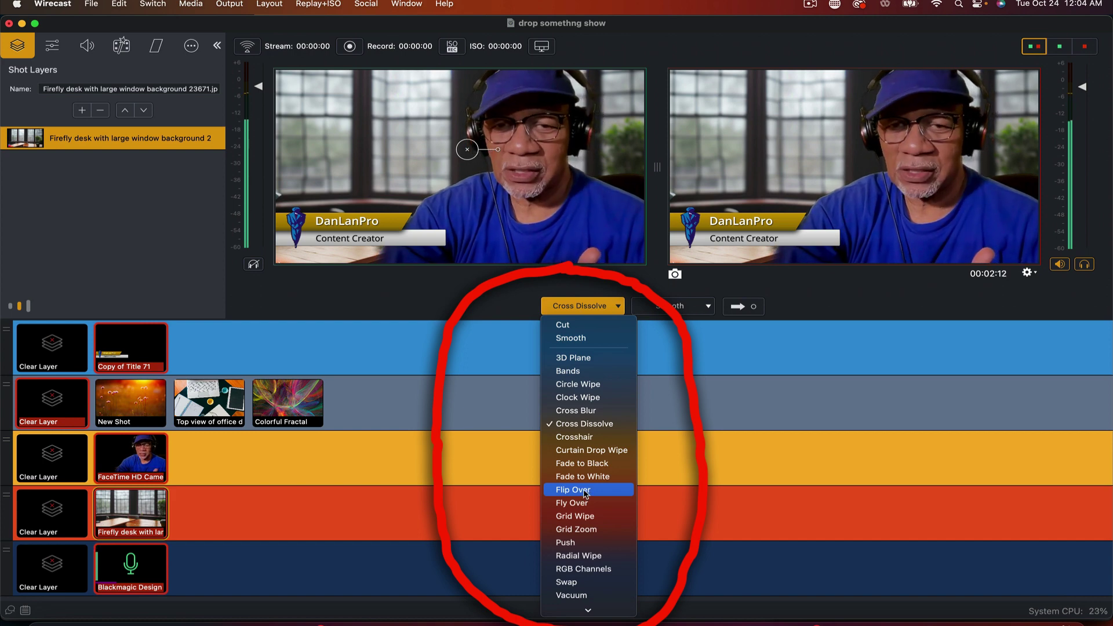
pyautogui.click(584, 491)
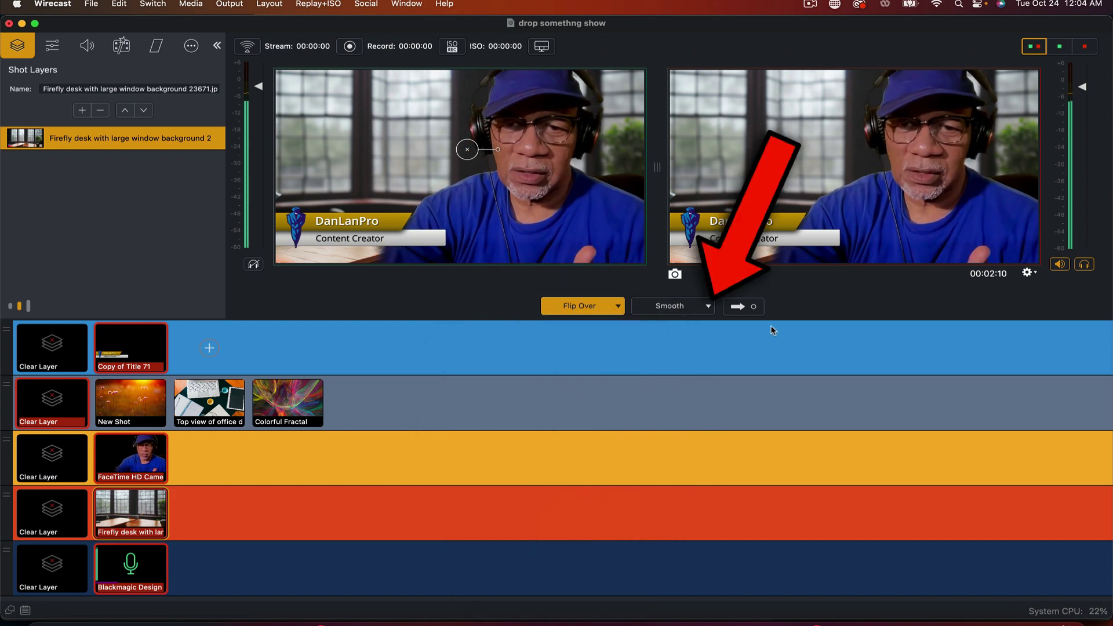
pyautogui.click(708, 309)
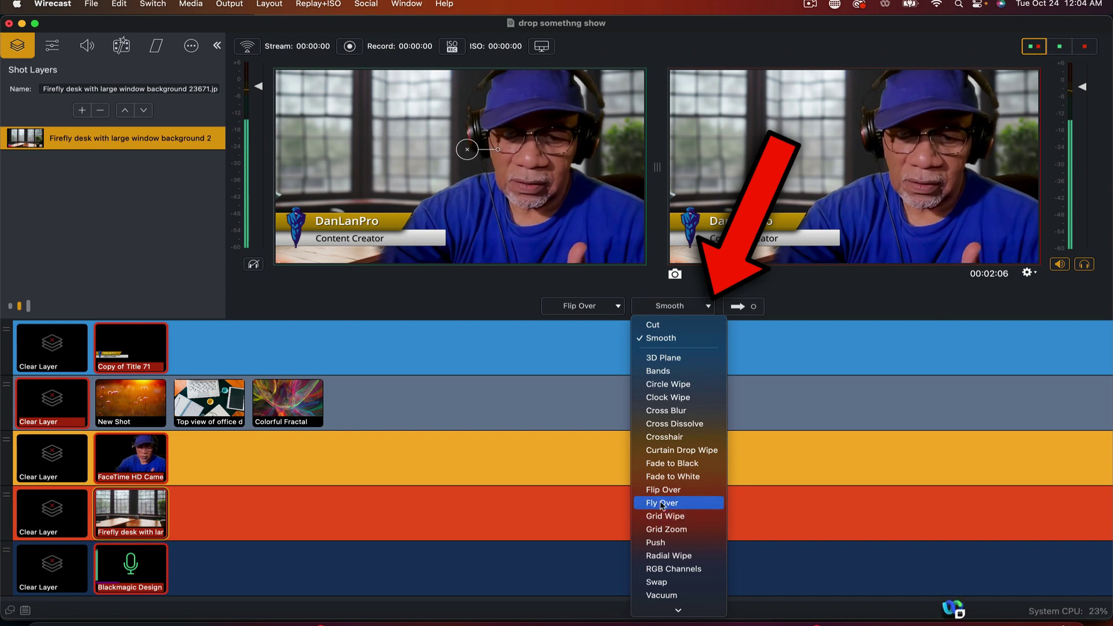
pyautogui.click(642, 504)
# - Take the flowers New Shot live with Fly Over, then clear the graphics layer back to the camera
pyautogui.click(146, 404)
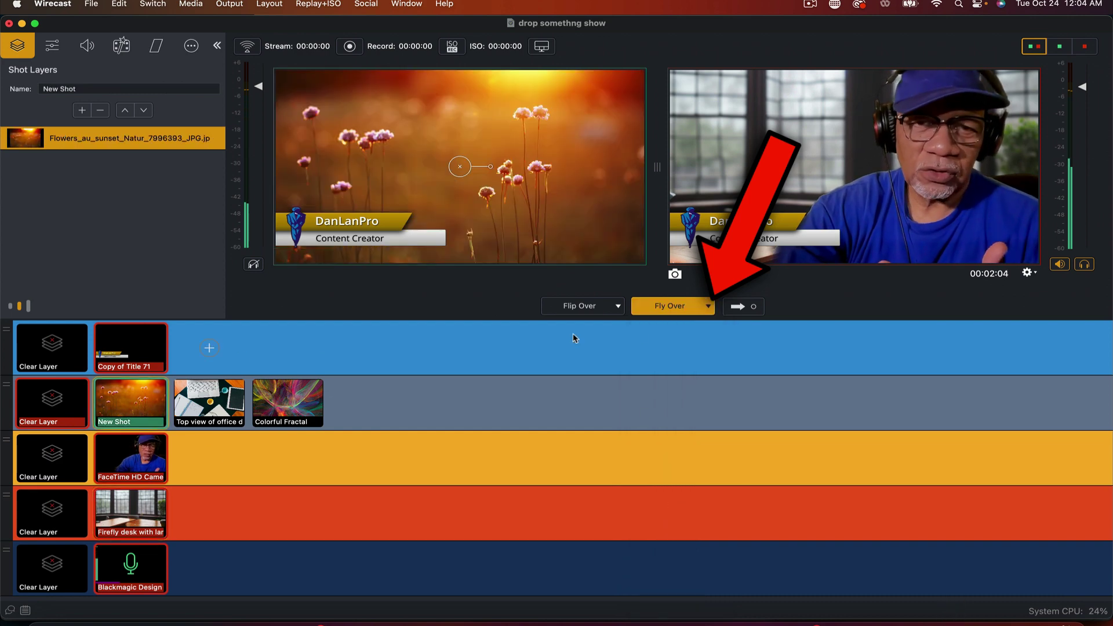
pyautogui.click(740, 307)
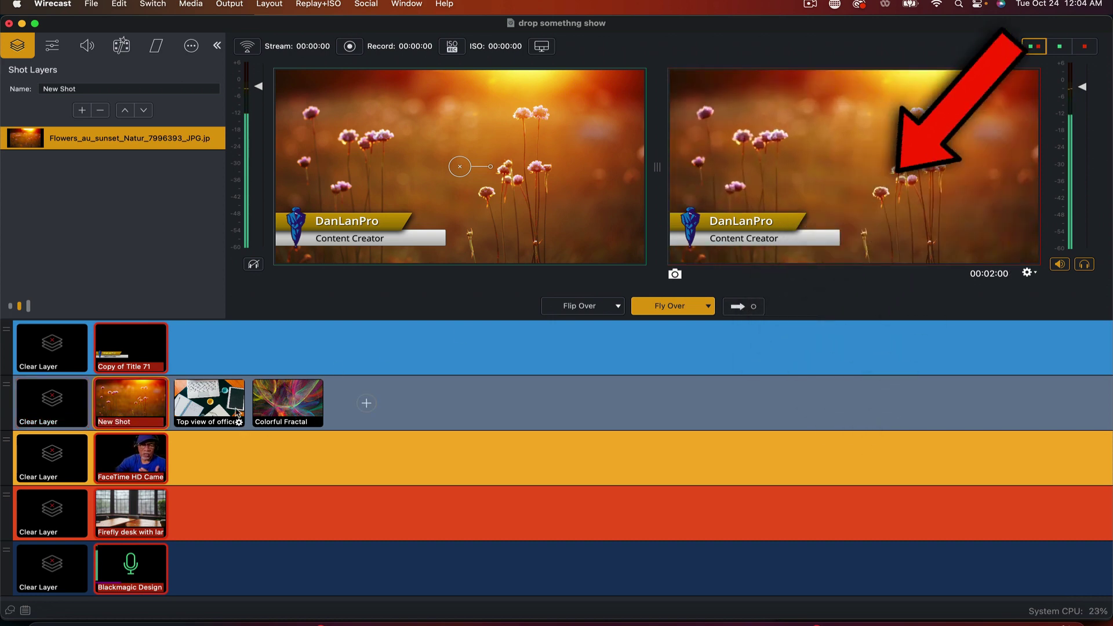
pyautogui.click(208, 400)
pyautogui.click(41, 413)
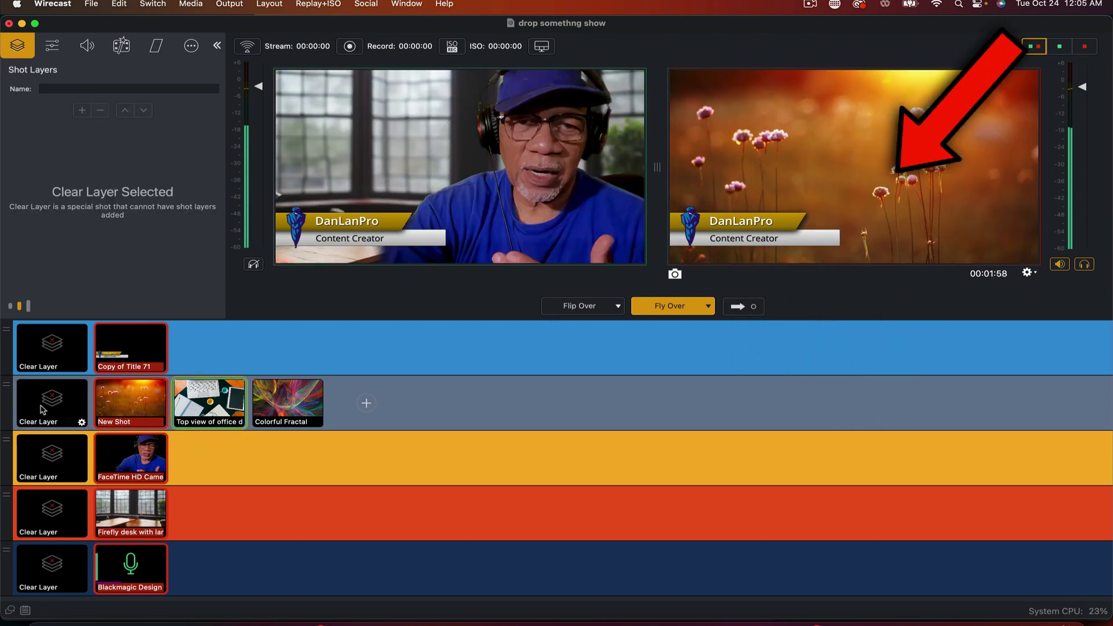
pyautogui.click(739, 307)
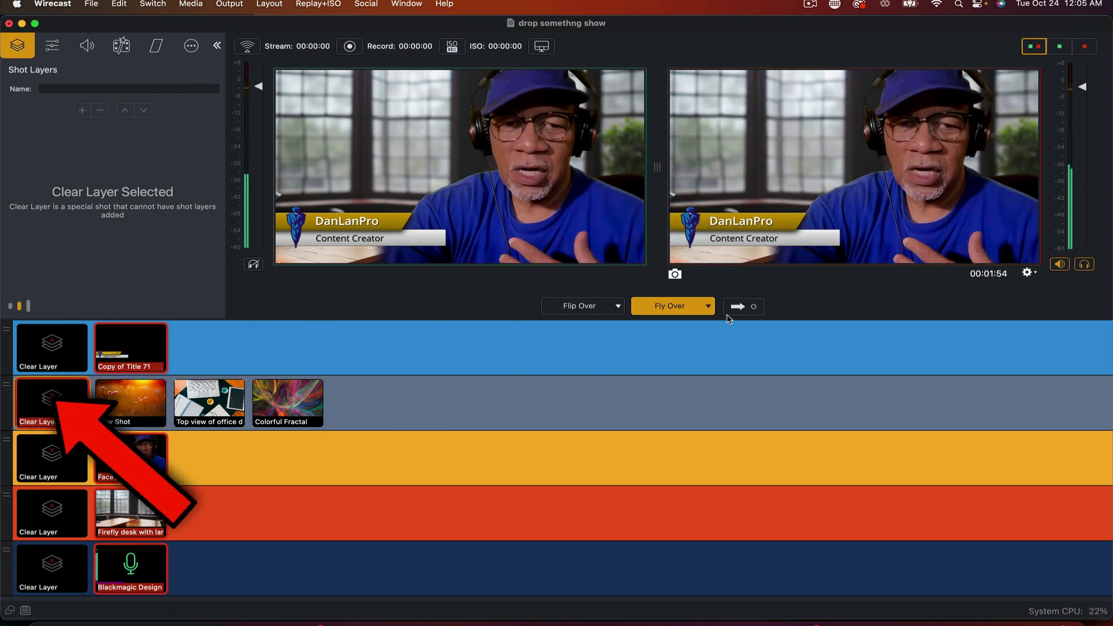
# - Make Flip Over active, flip Colorful Fractal live, then clear it to return to the camera
pyautogui.click(619, 307)
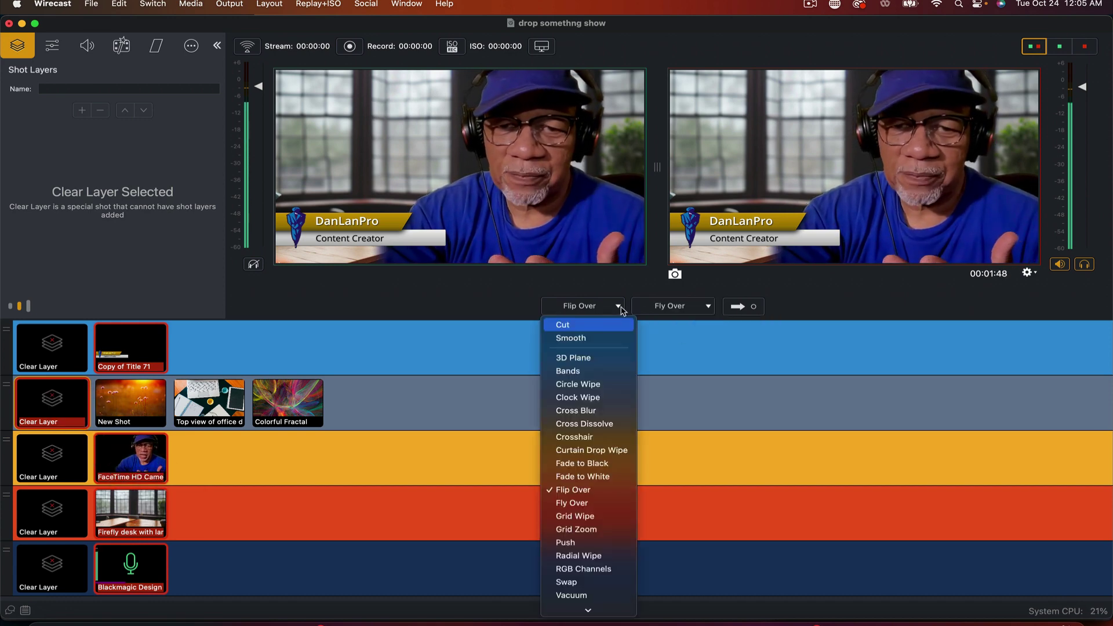
pyautogui.click(572, 490)
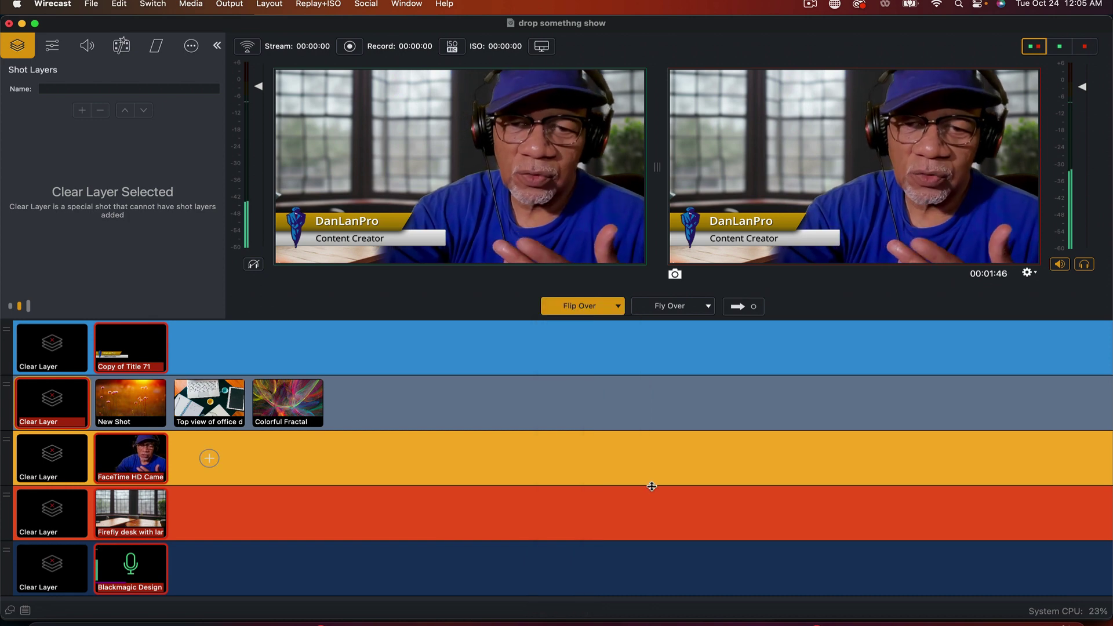
pyautogui.click(293, 404)
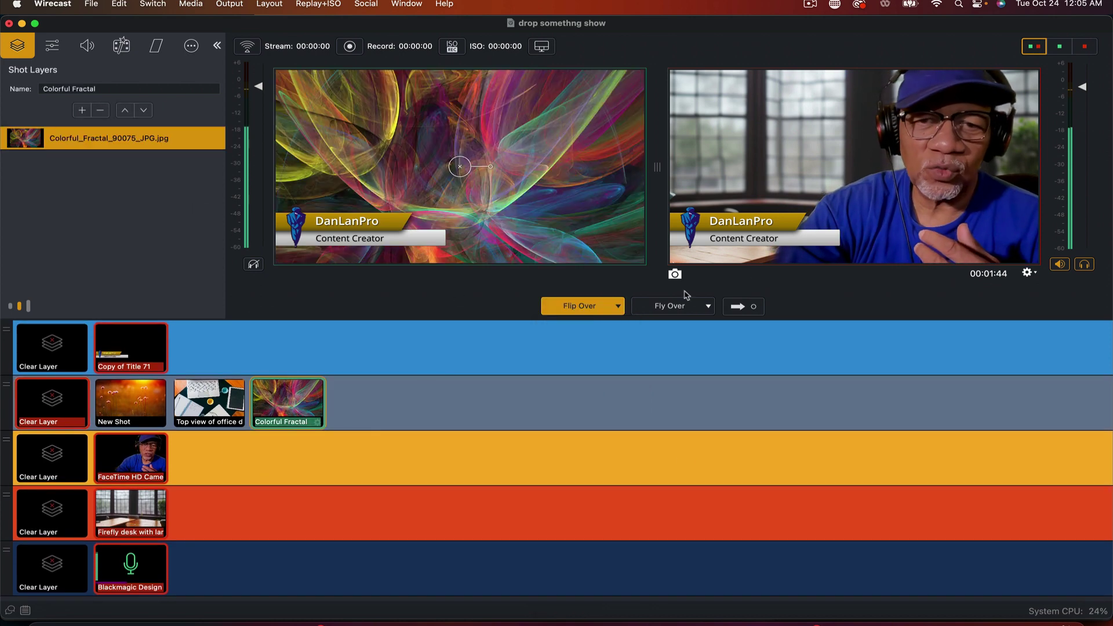
pyautogui.click(734, 309)
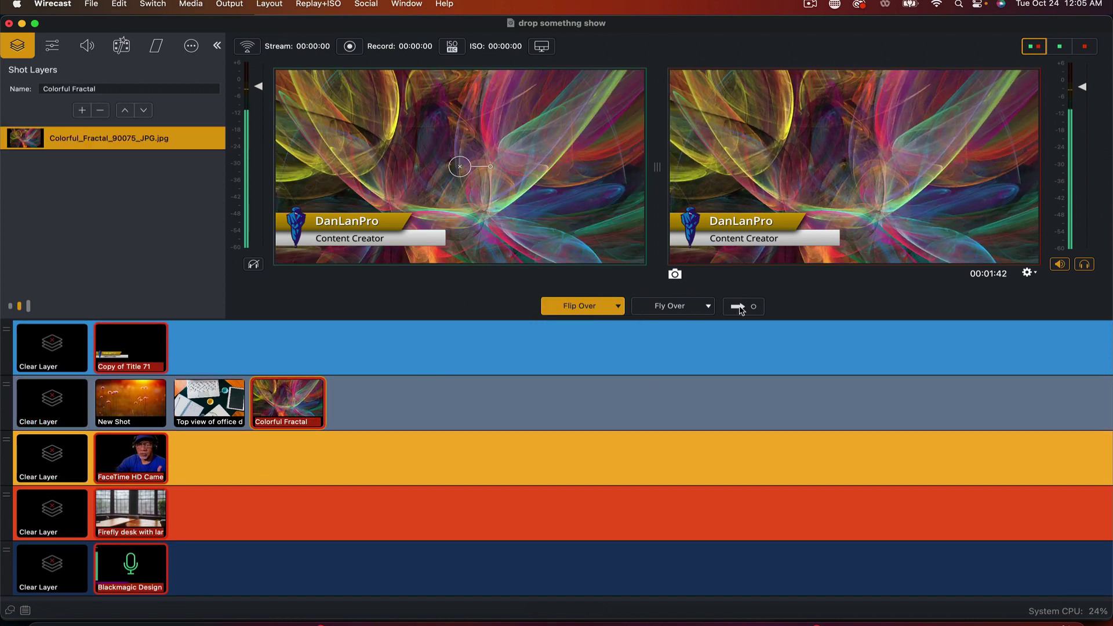
pyautogui.click(52, 403)
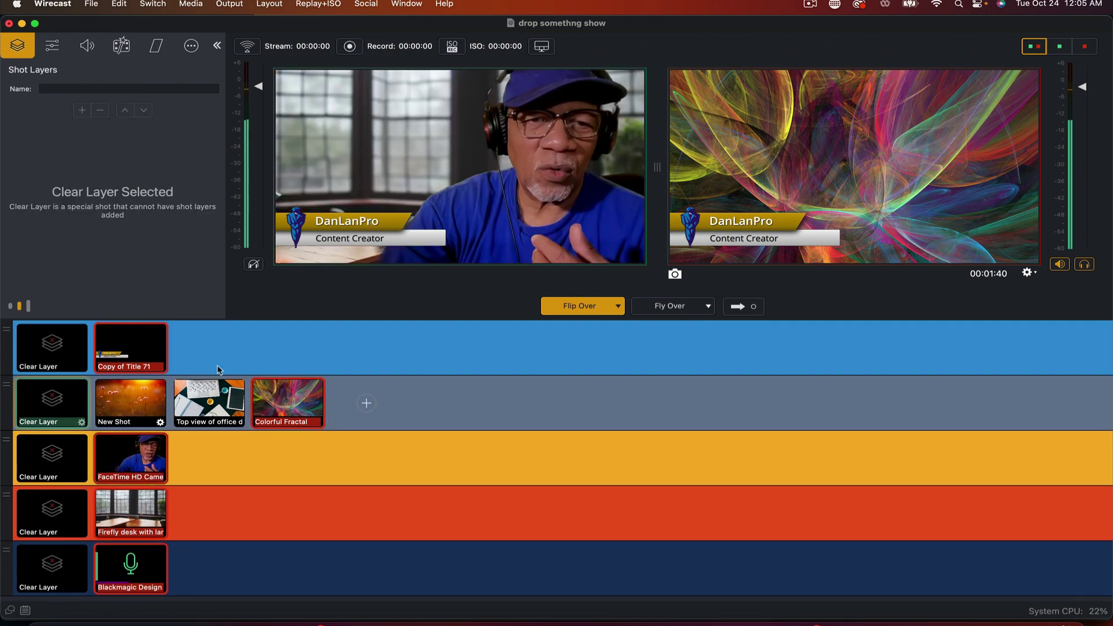
pyautogui.click(759, 309)
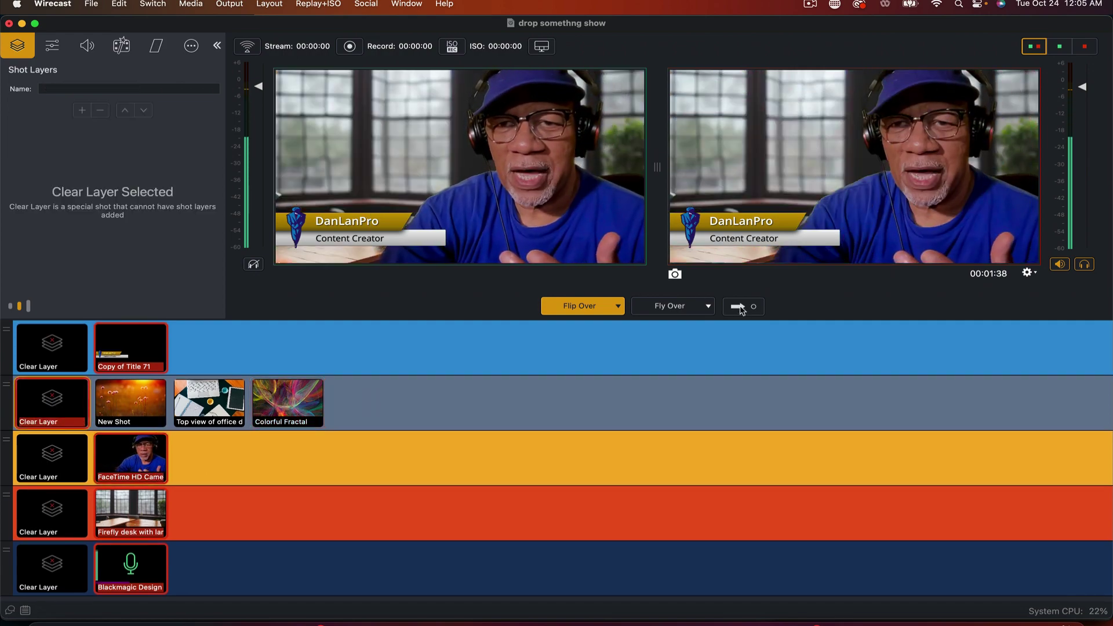
# - Switch the active transition from Flip Over to Fly Over
pyautogui.click(579, 306)
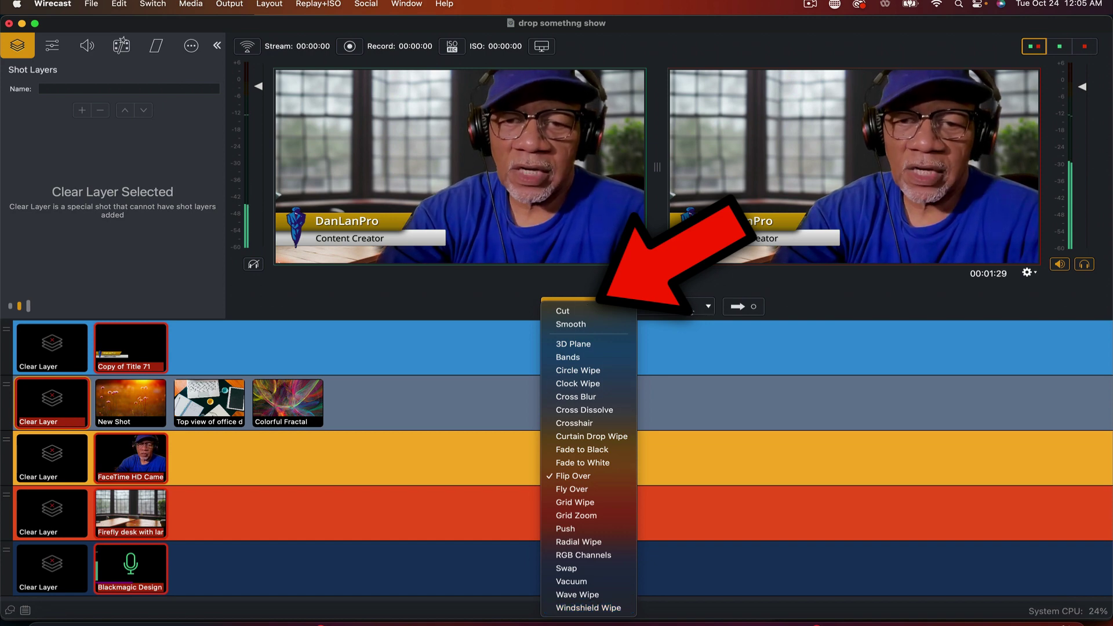
pyautogui.click(708, 306)
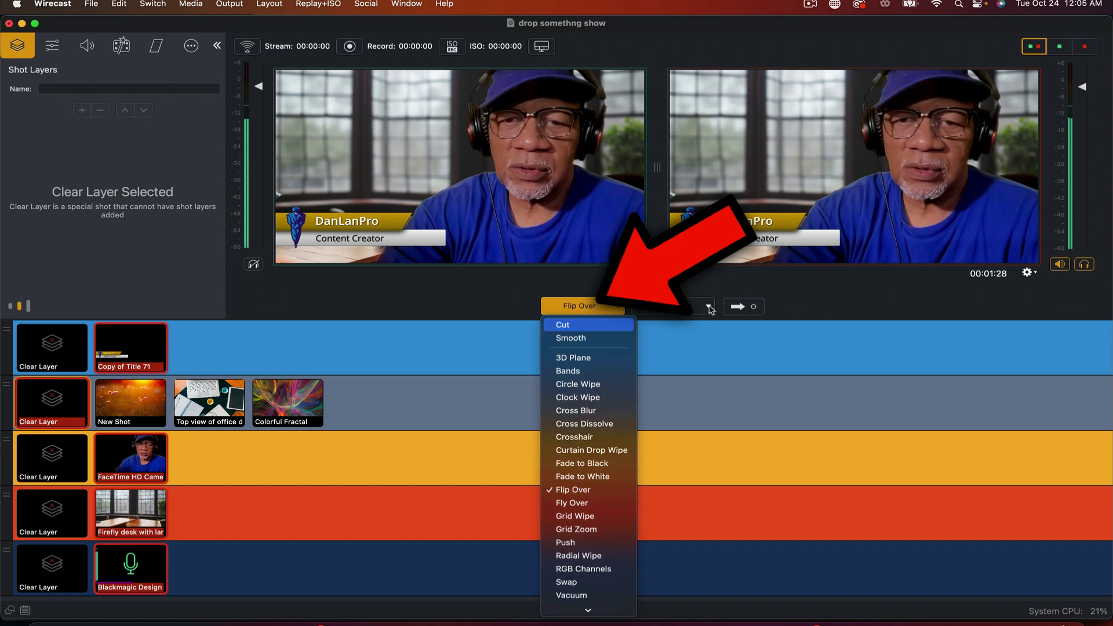
pyautogui.click(709, 307)
pyautogui.click(708, 308)
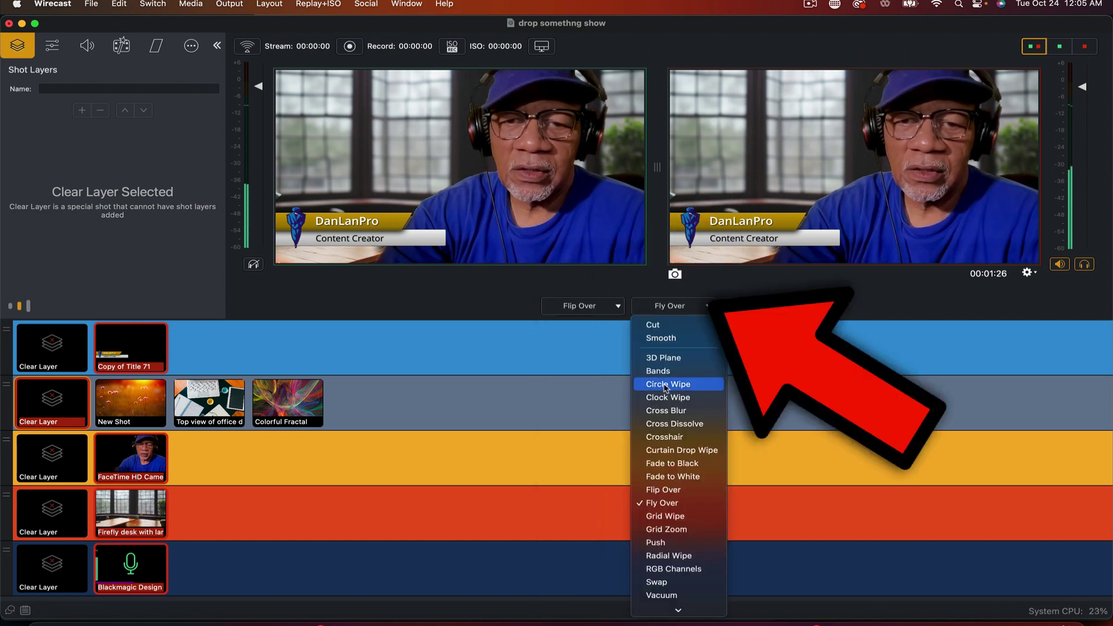
pyautogui.scroll(-1, 662, 402)
pyautogui.click(662, 489)
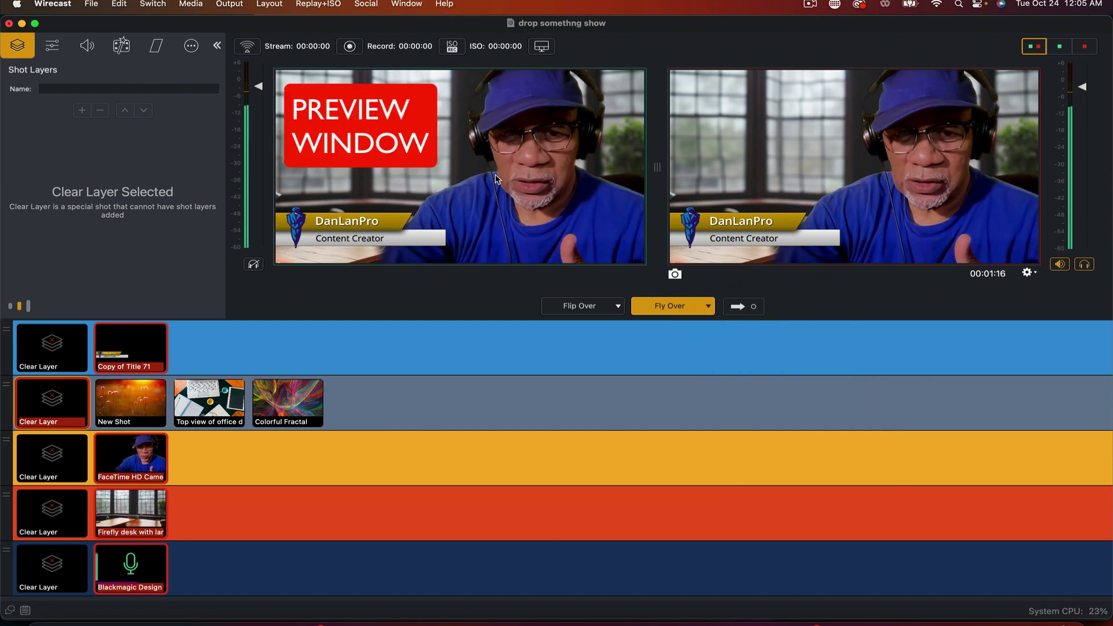
# - Cue the flowers New Shot from row 2 and take it live with Fly Over
pyautogui.click(136, 407)
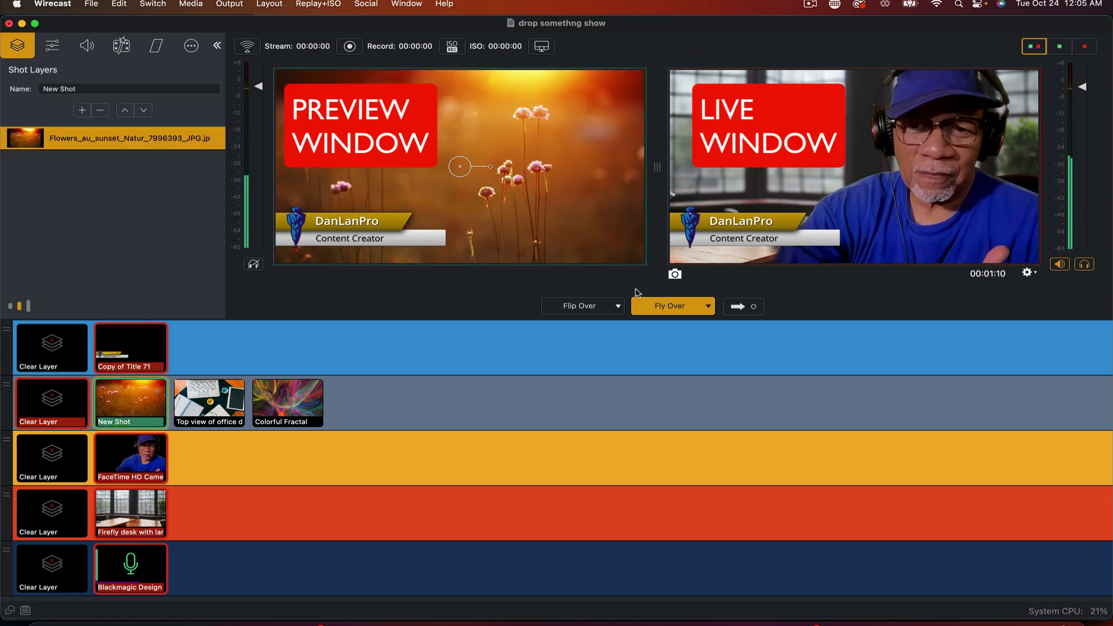
pyautogui.click(739, 307)
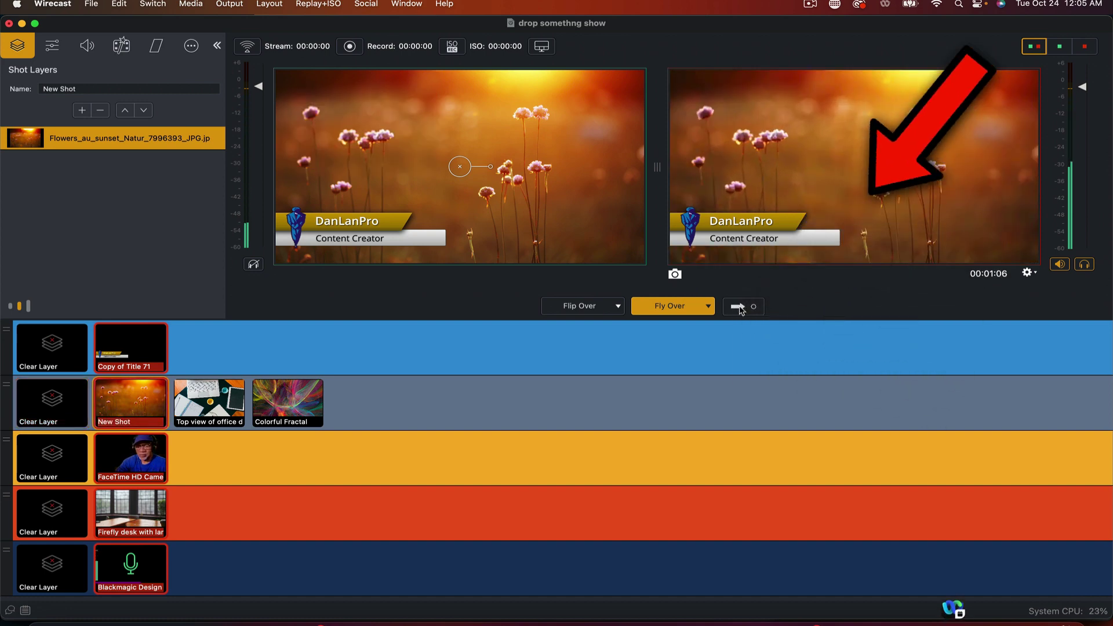